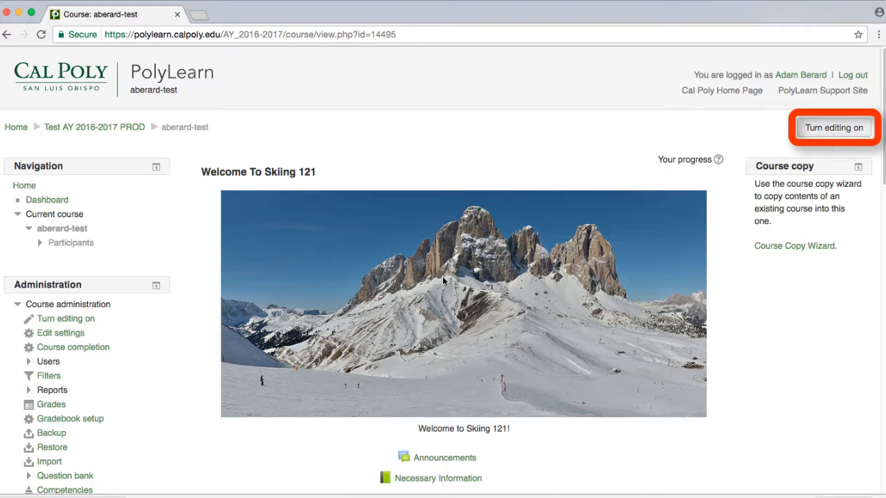
Step: Turn on course editing and add a Quiz activity to the "Building a Solid Foundation - Week 4" section
click(824, 130)
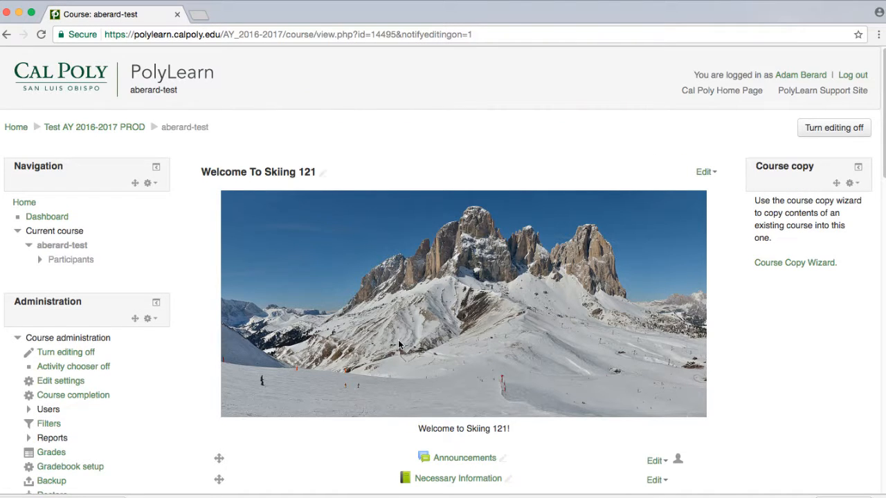
scroll(398, 344, down, 5)
scroll(399, 344, down, 4)
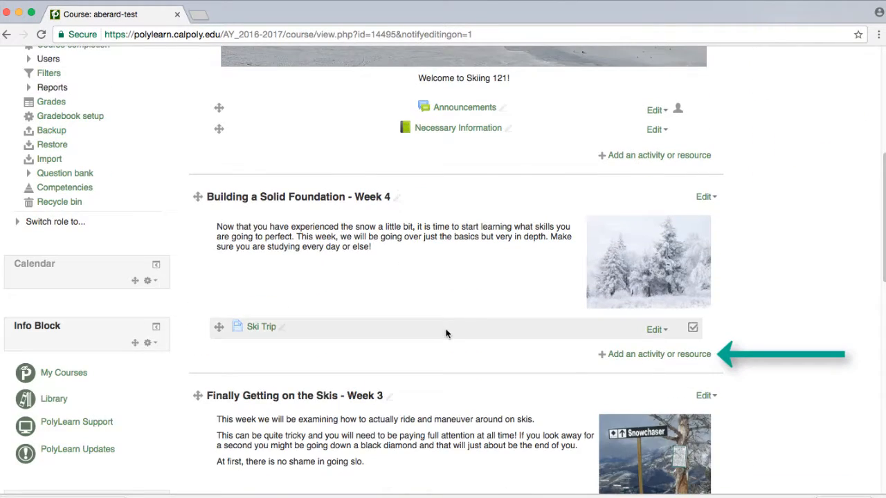
click(615, 355)
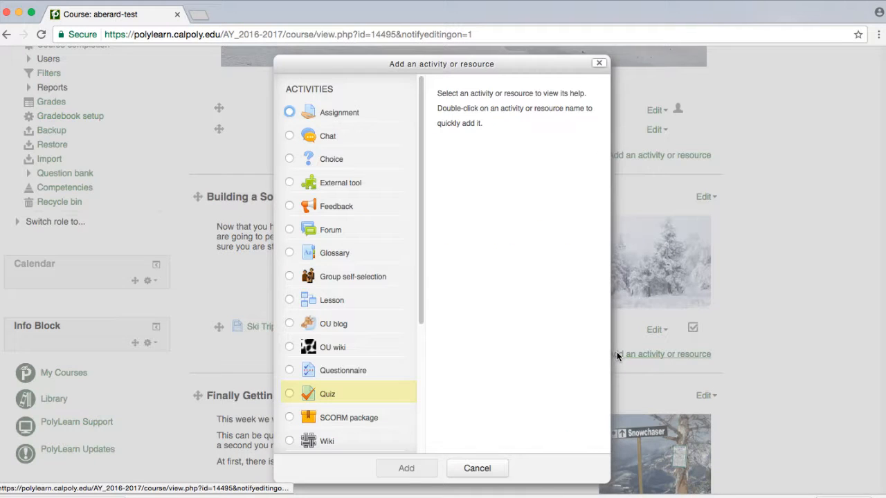
click(290, 396)
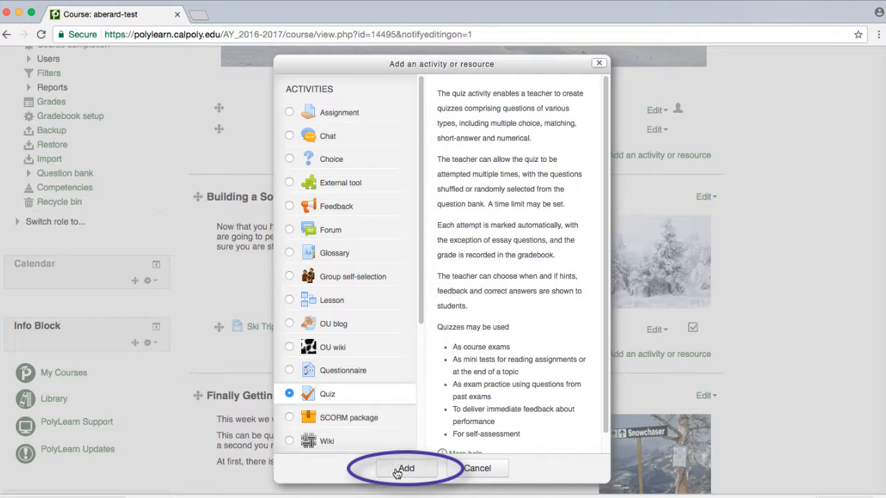
click(401, 471)
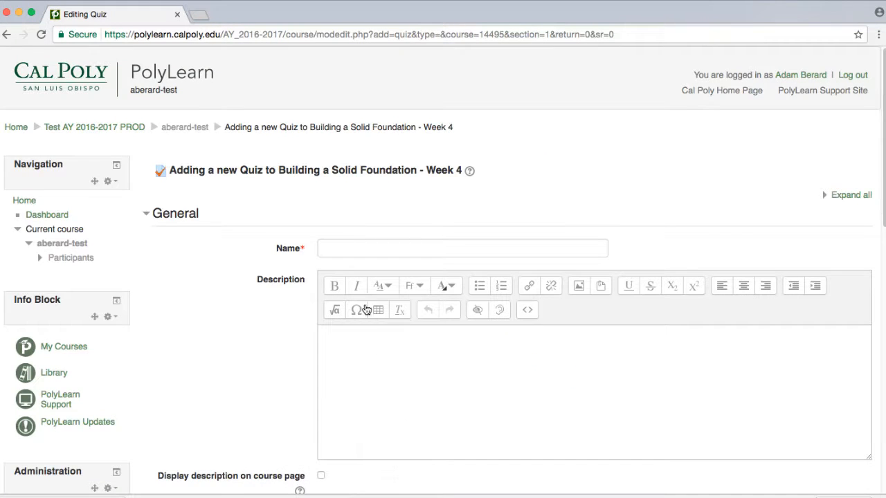
Step: Name the quiz "Ski Quiz" and enter the description "Instructions: Try your best!!!"
click(356, 248)
text(Ski Quiz)
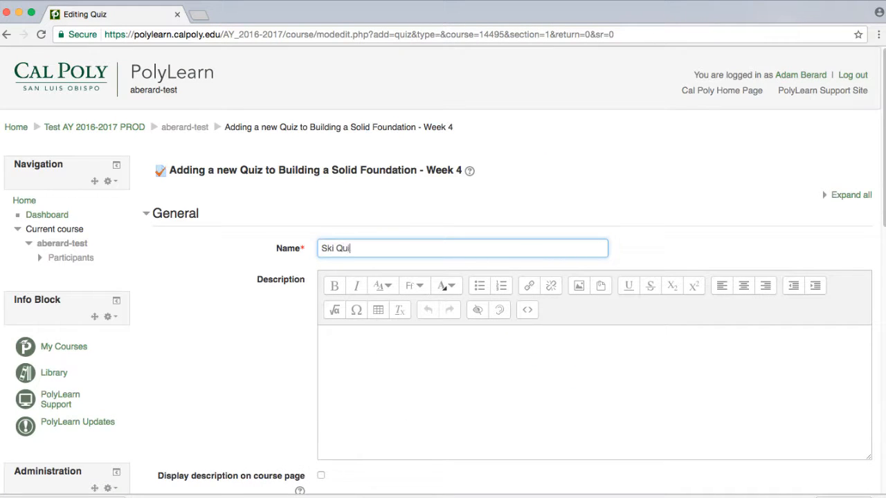
key(Tab)
key(Tab)
text(Inst)
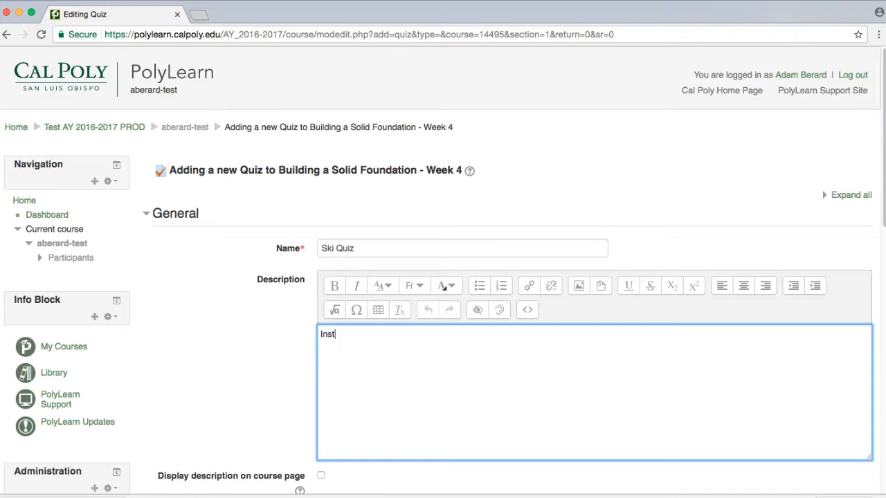
text(ructions: Try your best!)
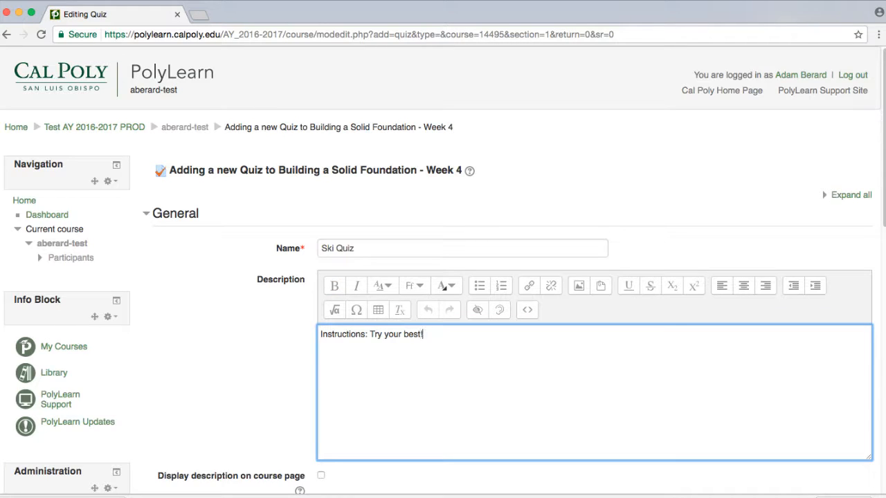
text(!!)
Step: Expand the Timing settings and read the help for opening the quiz, time limit, time expiry and submission grace period
scroll(443, 270, down, 5)
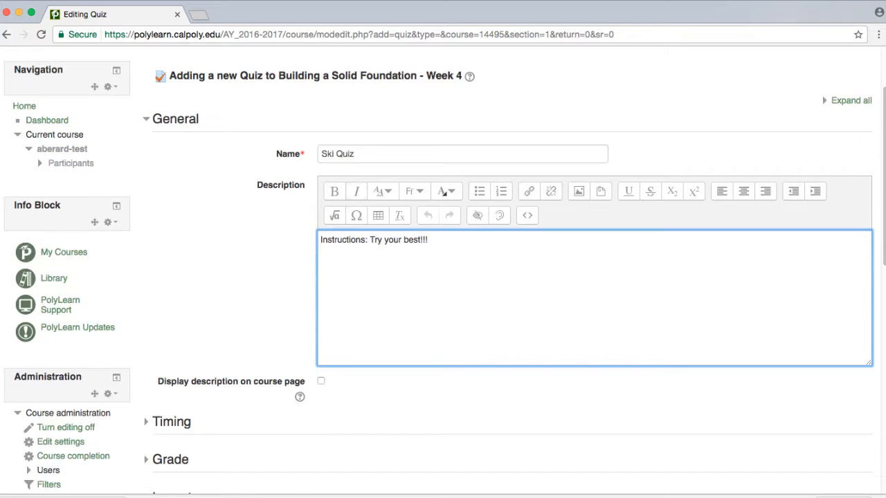
scroll(185, 190, down, 2)
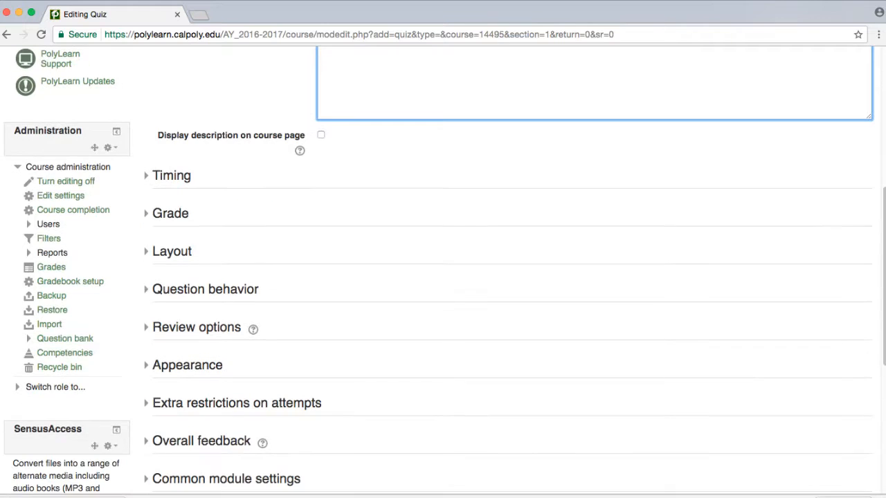
click(152, 178)
scroll(276, 211, down, 1)
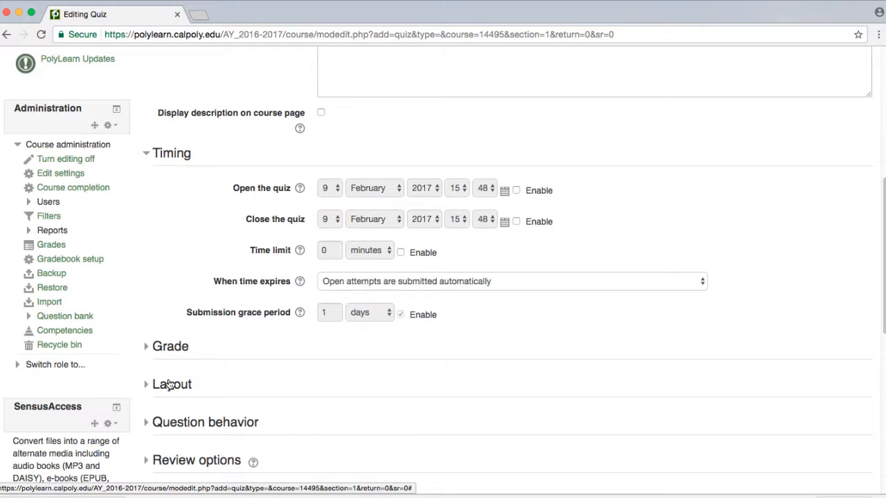
click(299, 190)
click(300, 250)
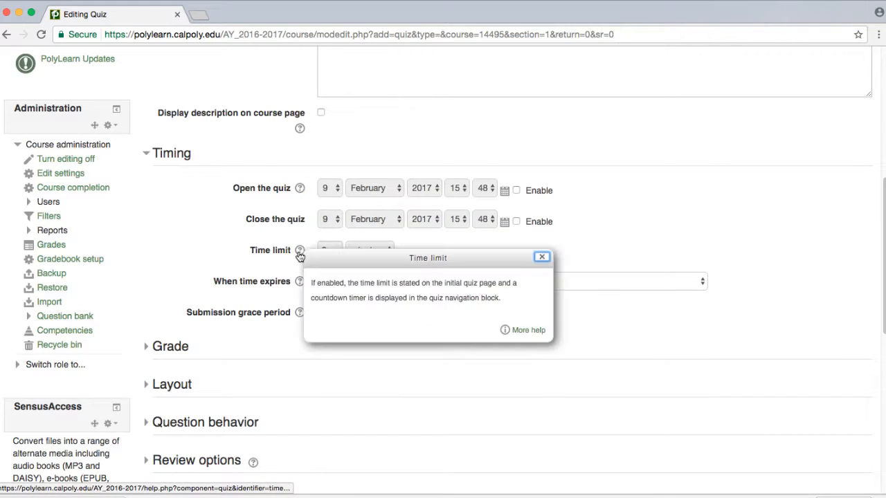
click(300, 282)
click(300, 313)
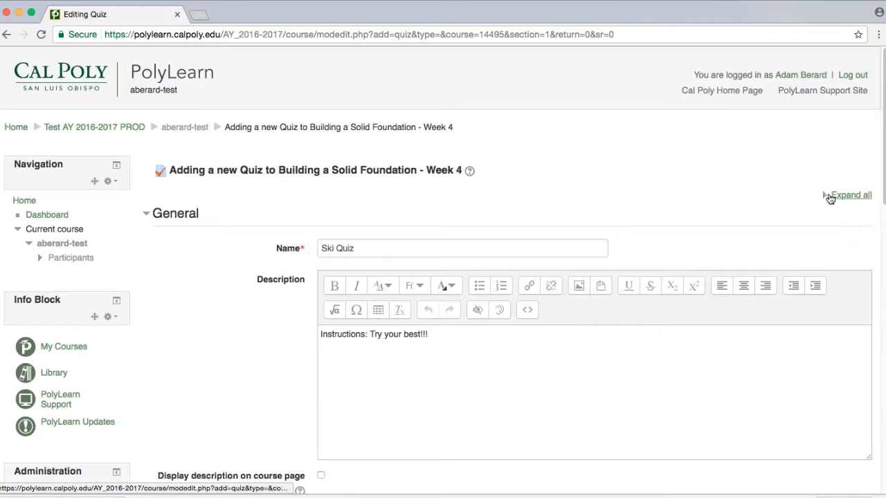
Step: Expand all quiz settings sections and review them from Timing through Competencies
click(824, 197)
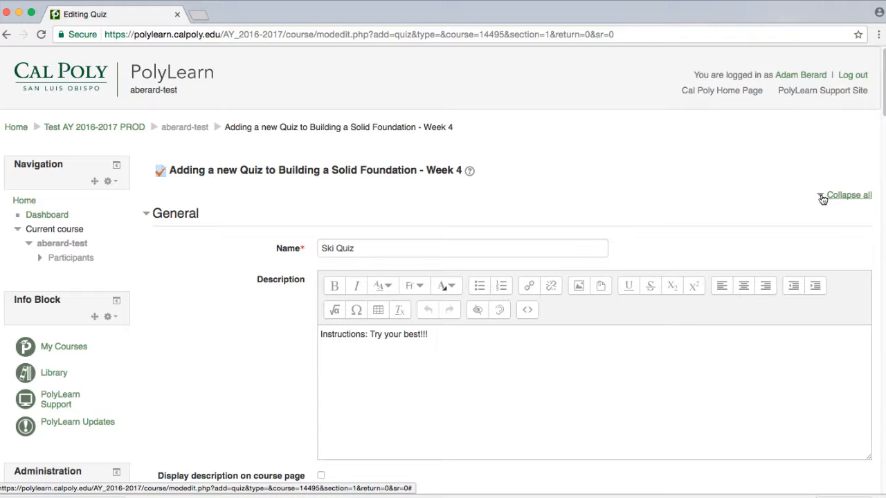
scroll(613, 220, down, 3)
scroll(576, 222, down, 8)
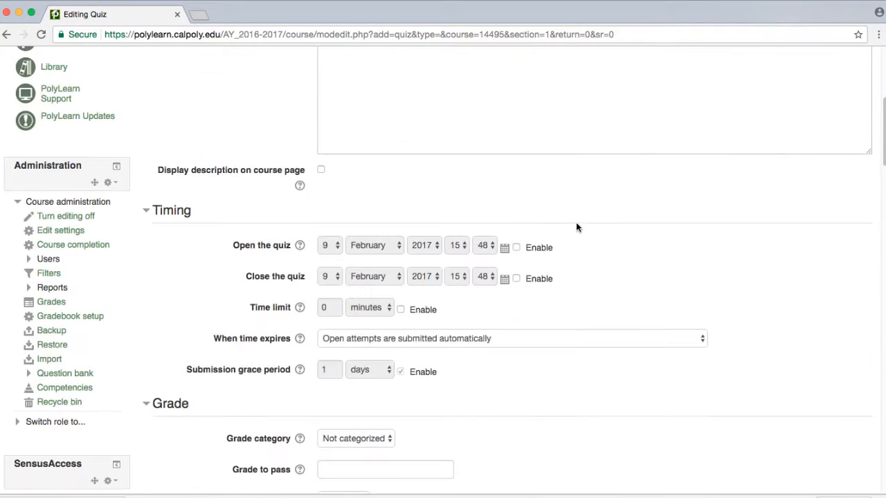
scroll(575, 223, down, 10)
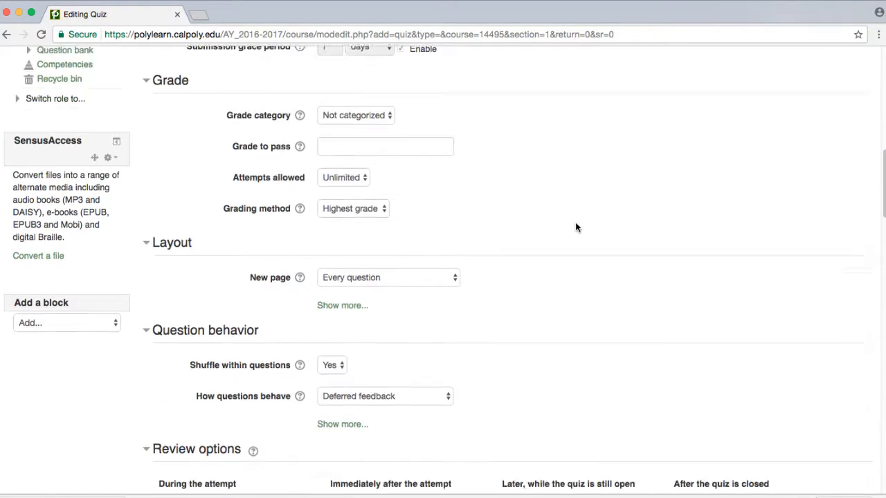
scroll(575, 222, down, 4)
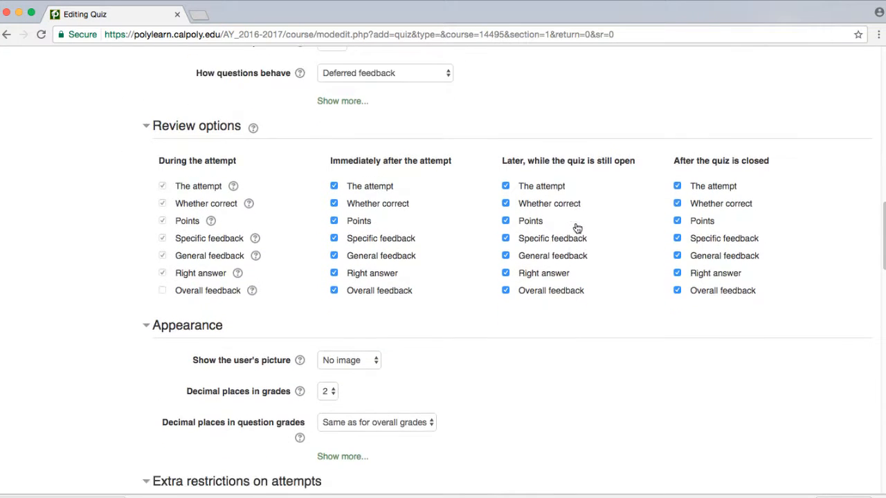
scroll(575, 227, down, 19)
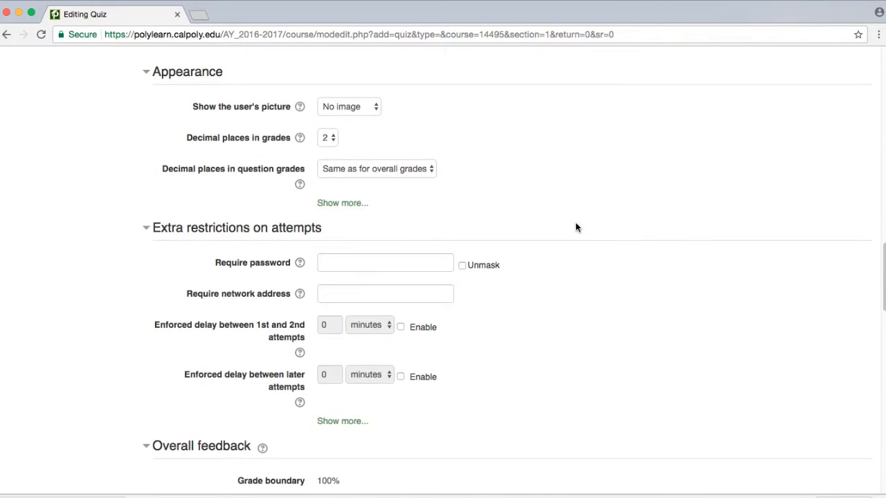
scroll(575, 223, down, 12)
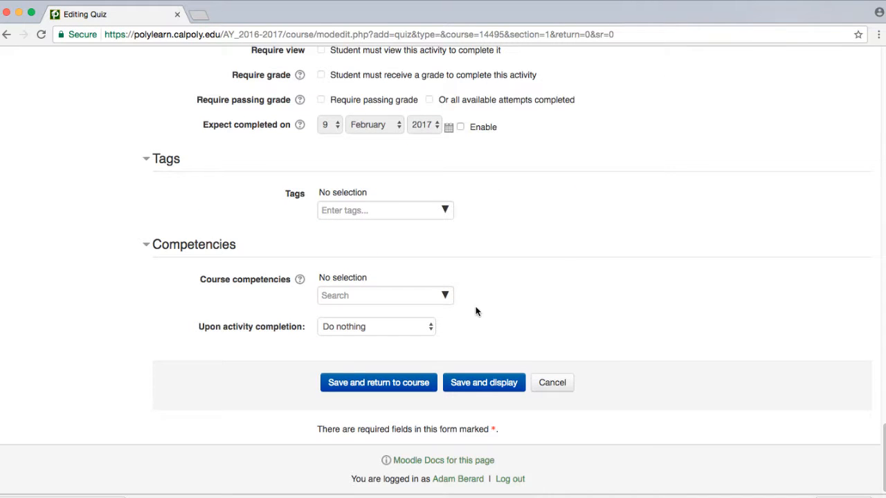
Step: Save and display the quiz and open it for editing its questions
click(484, 385)
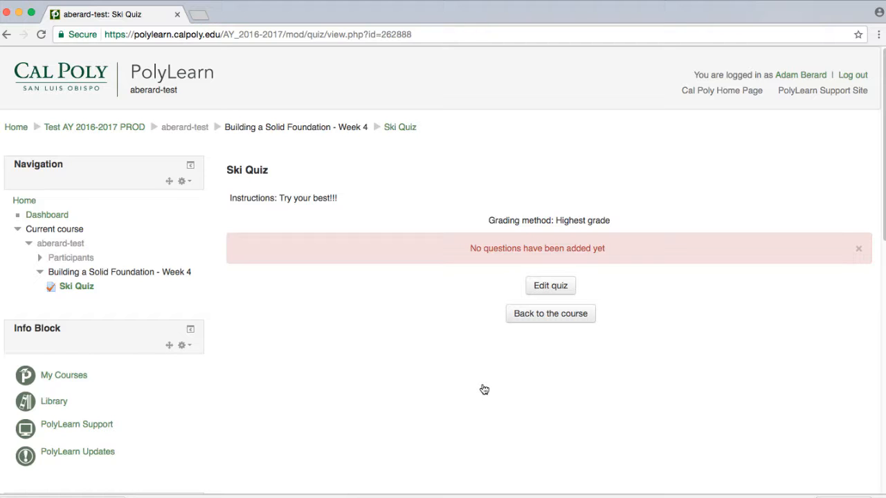
click(545, 288)
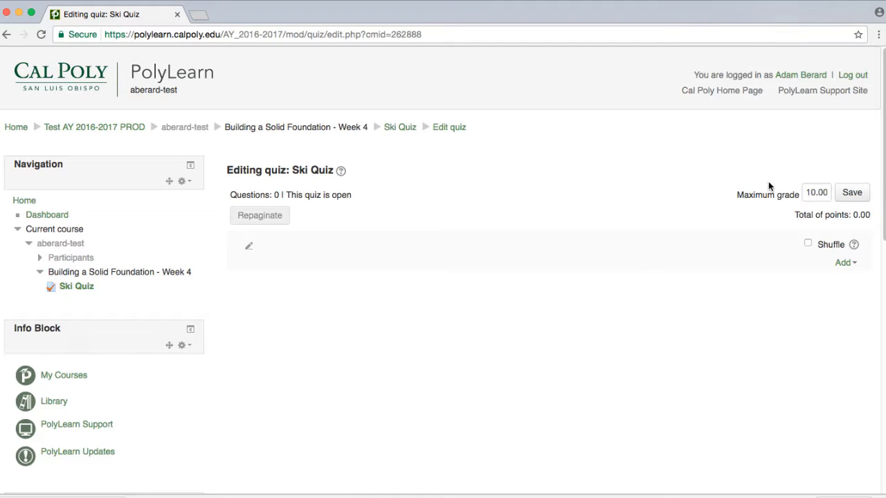
Step: Set the quiz's maximum grade to 10 and save it
drag(808, 193, 869, 198)
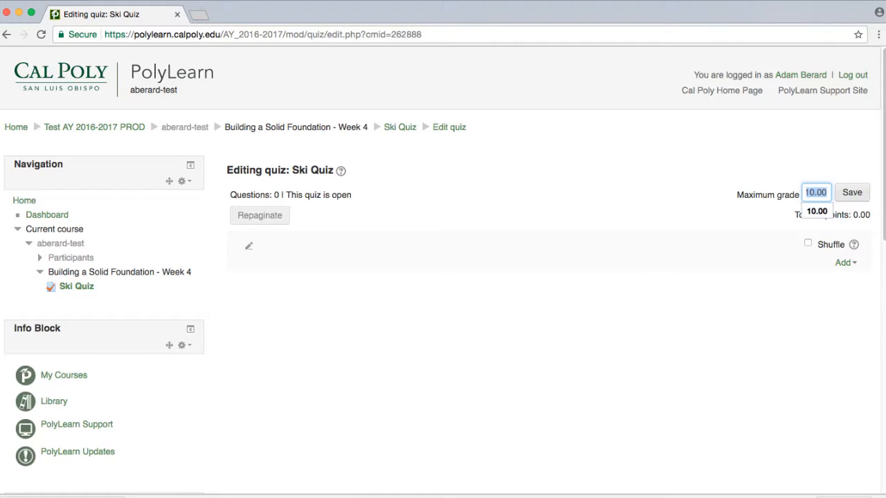
text(10)
click(858, 198)
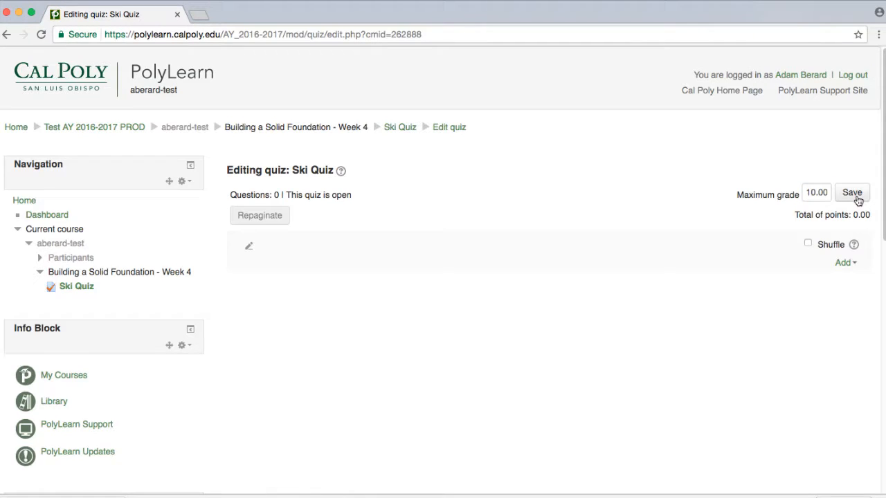
Step: Add a new question of type True/False to the quiz
click(843, 262)
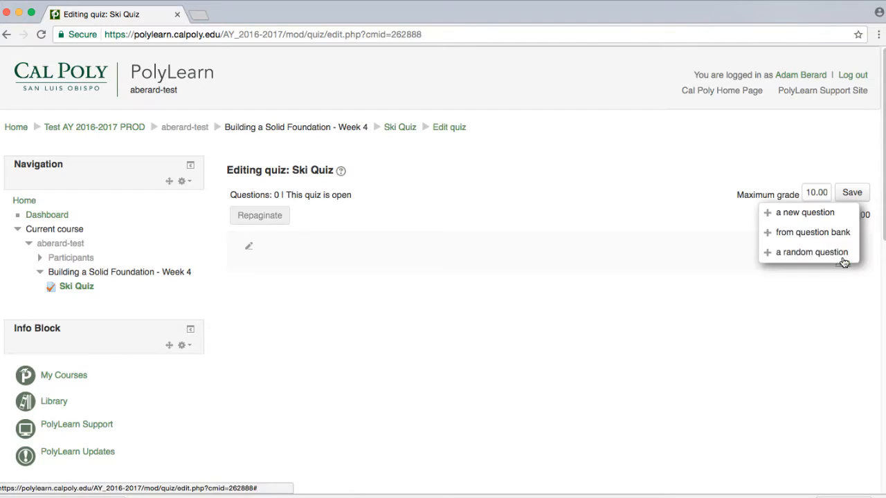
click(806, 213)
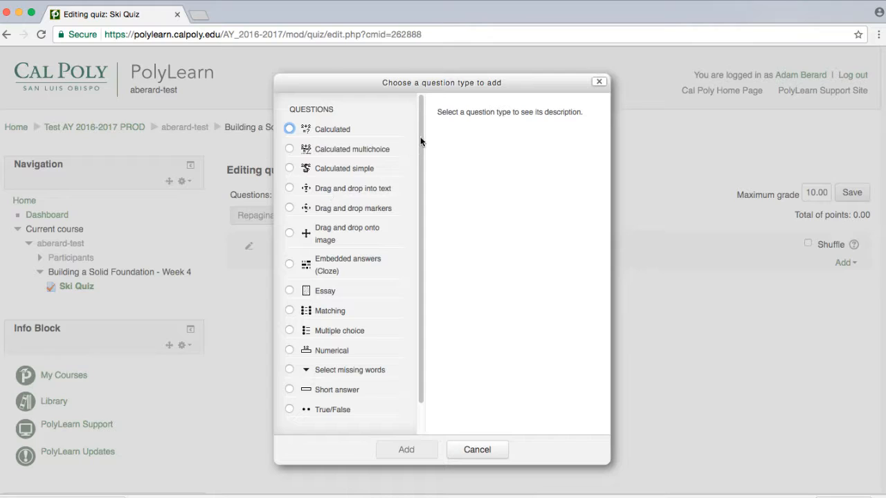
drag(422, 137, 416, 172)
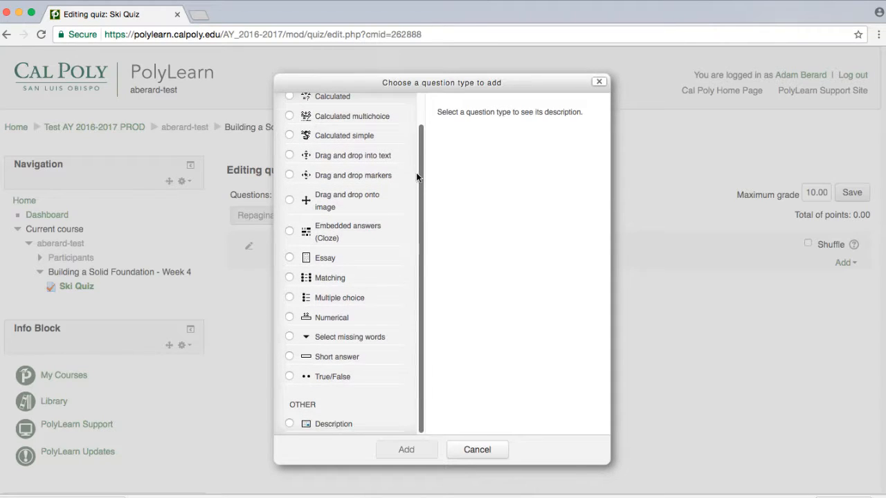
click(290, 377)
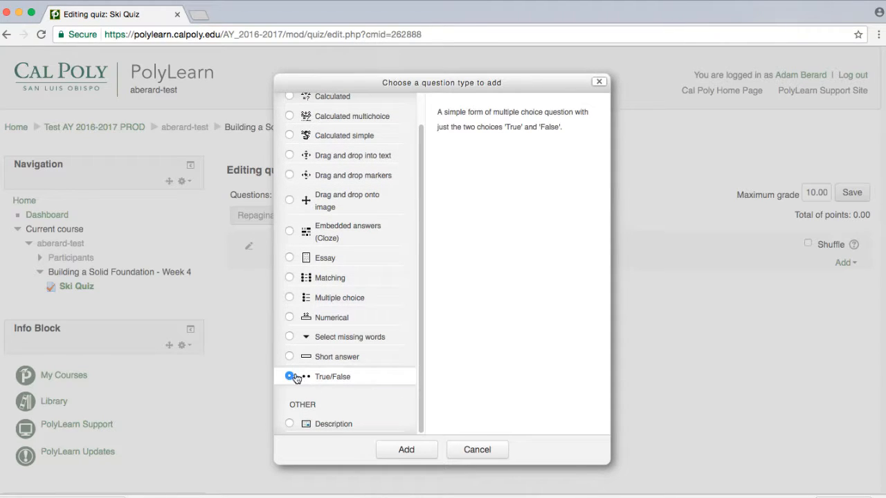
click(416, 455)
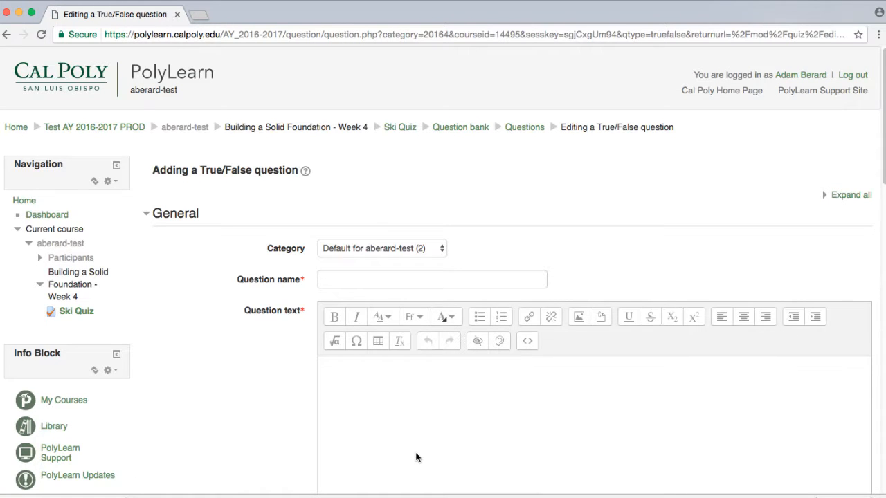
Step: Name the question "How many skis" and enter the question text "You need a minimum of three skis to get down a mountain."
click(356, 273)
text(How many skis)
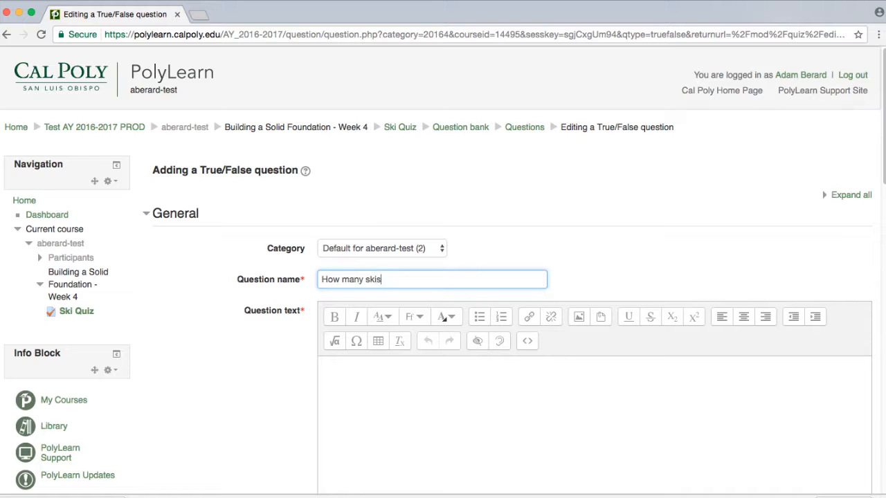
scroll(368, 264, down, 5)
click(369, 264)
text(You need a minimu)
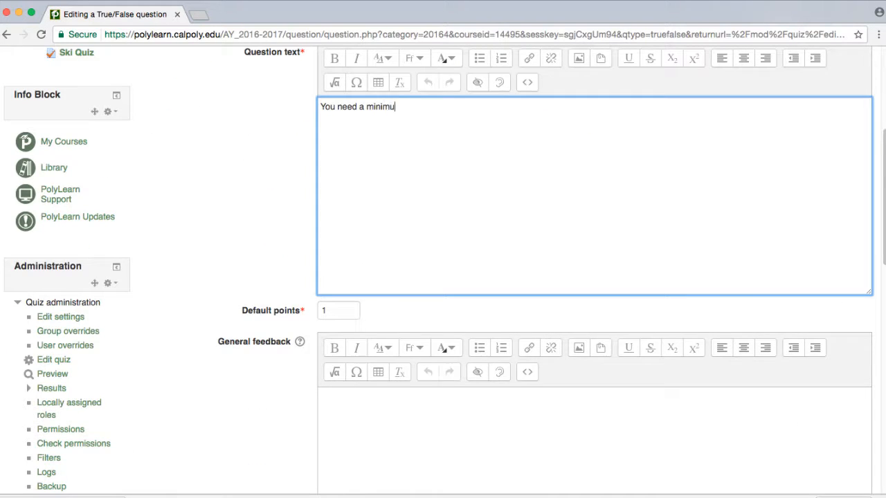
text(m of three skis to get down a mountain.)
Step: Enter "GENERAL FEEDBACK" as the question's general feedback
scroll(384, 273, down, 2)
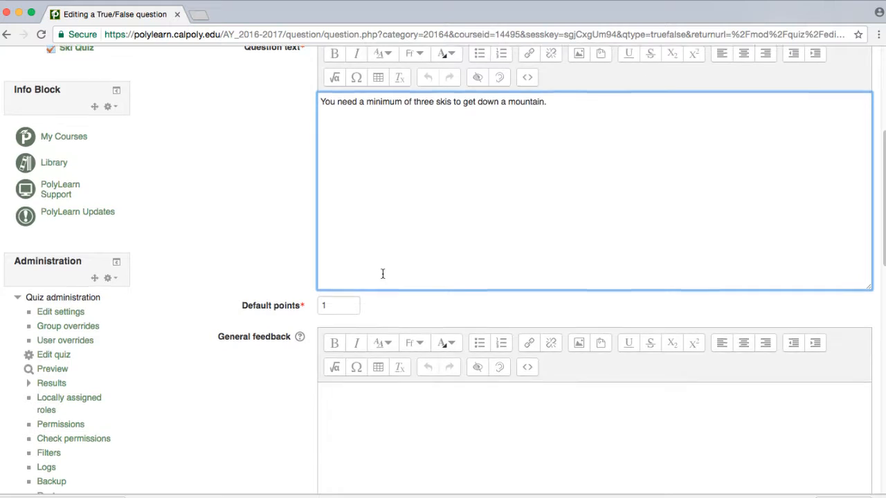
scroll(388, 274, down, 3)
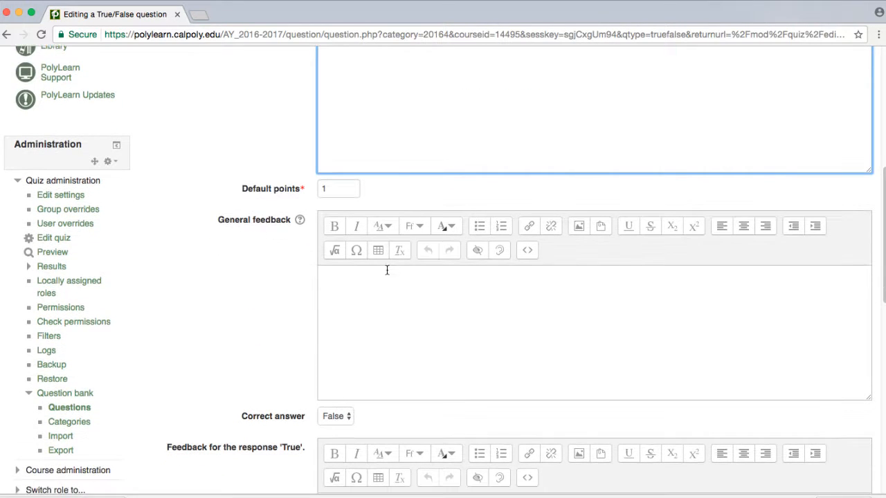
click(386, 271)
text(GEN)
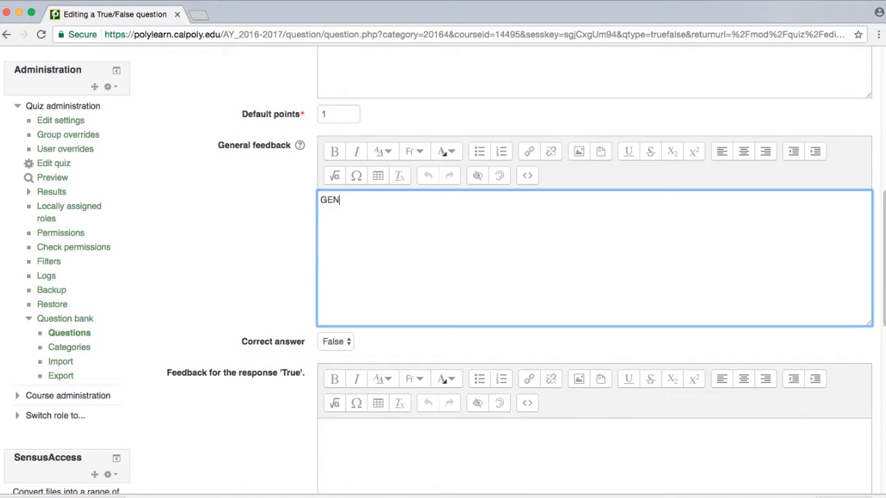
text(ERAL FEEDBACK)
Step: Choose False as the question's correct answer
scroll(276, 256, down, 1)
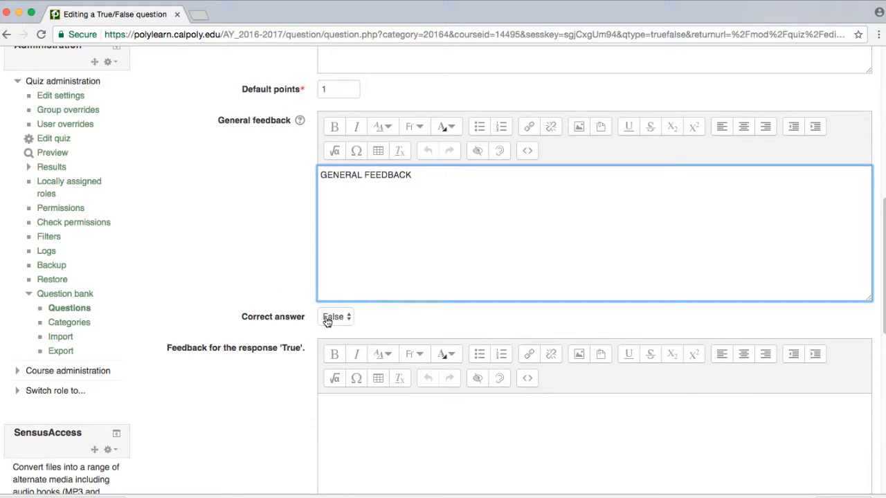
click(328, 317)
click(330, 316)
scroll(242, 259, down, 5)
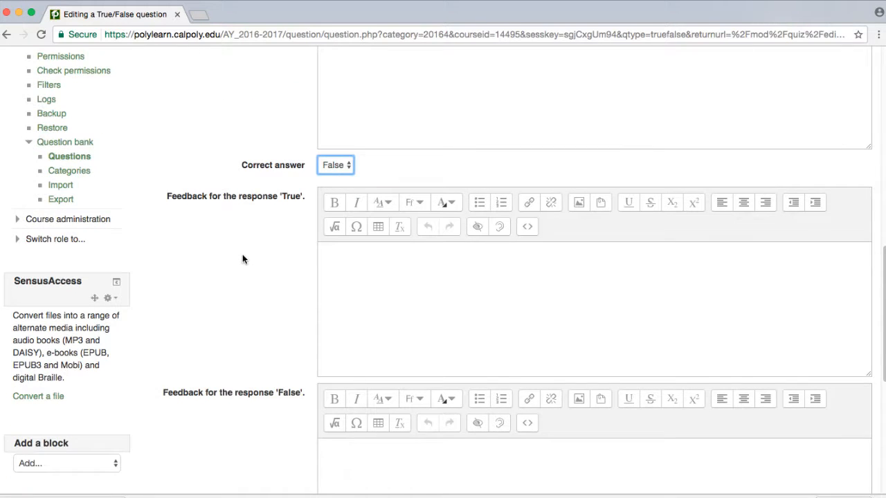
Step: Save the True/False question without feedback for the individual True and False responses
scroll(243, 258, down, 1)
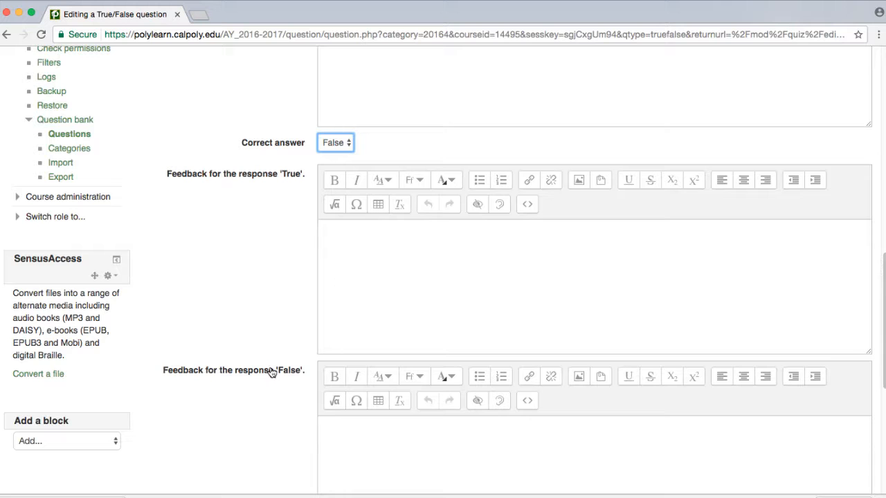
scroll(265, 247, down, 4)
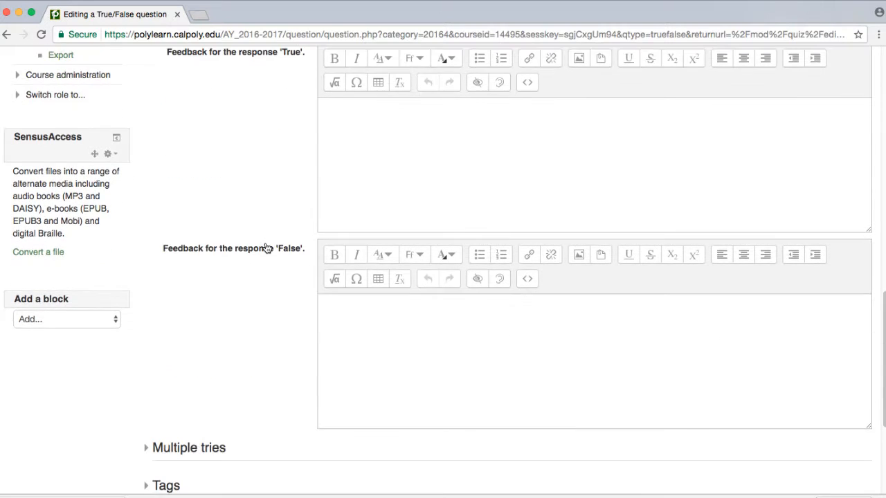
scroll(267, 246, down, 7)
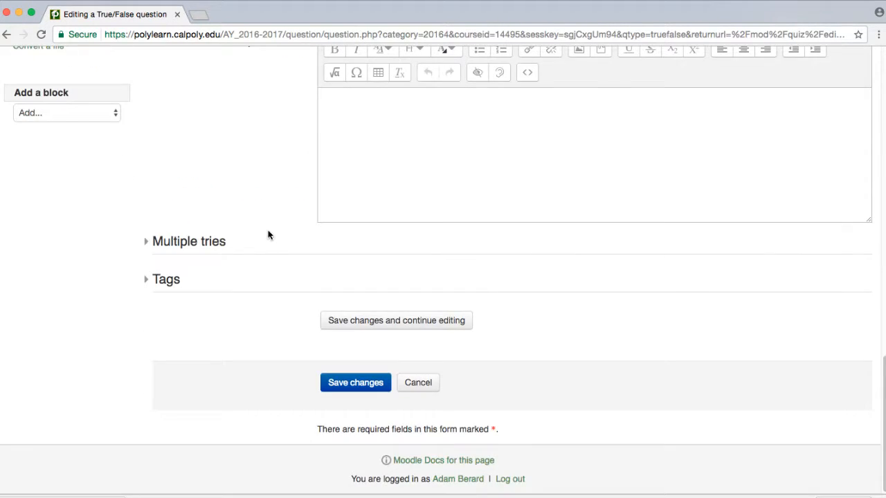
click(367, 386)
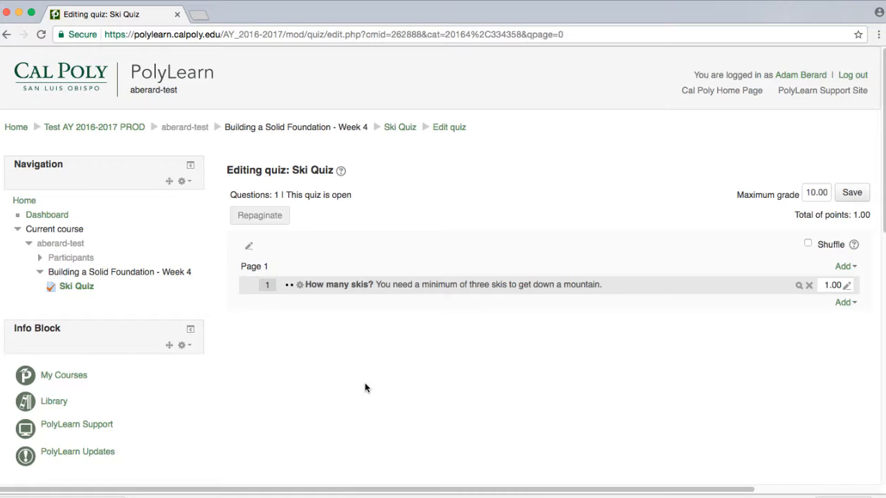
Step: Add the "Winner of Slalom 2014" and "Matching Skiers and Boarders" questions from the question bank category Skiing Quiz Questions
click(843, 302)
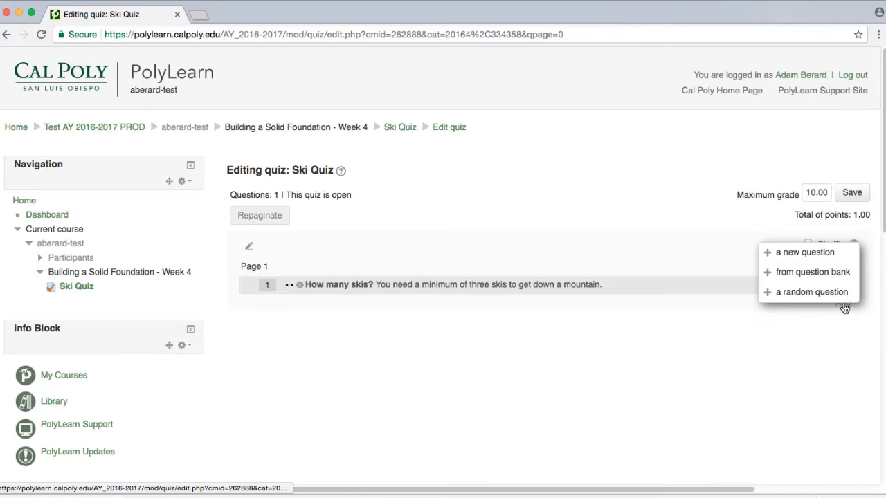
click(822, 273)
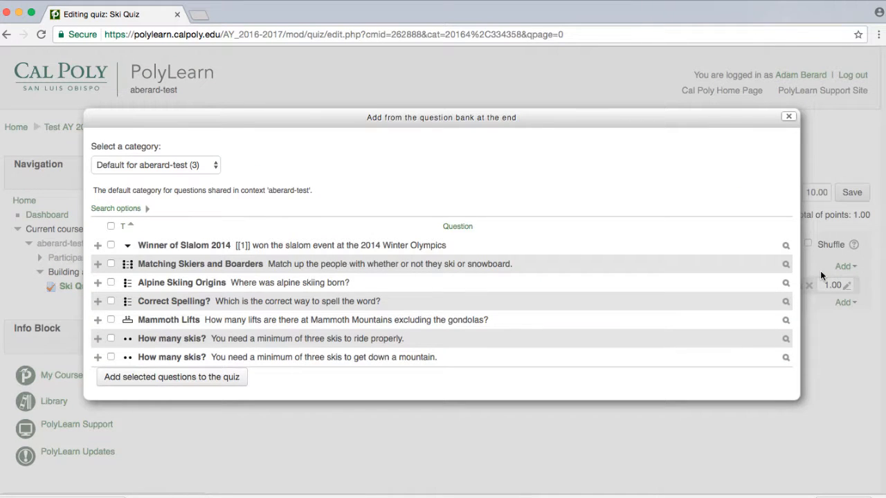
click(194, 164)
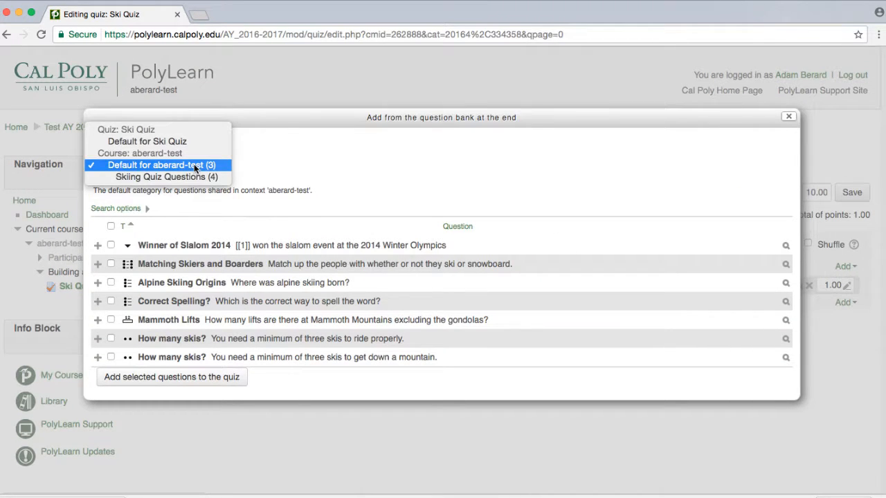
click(188, 175)
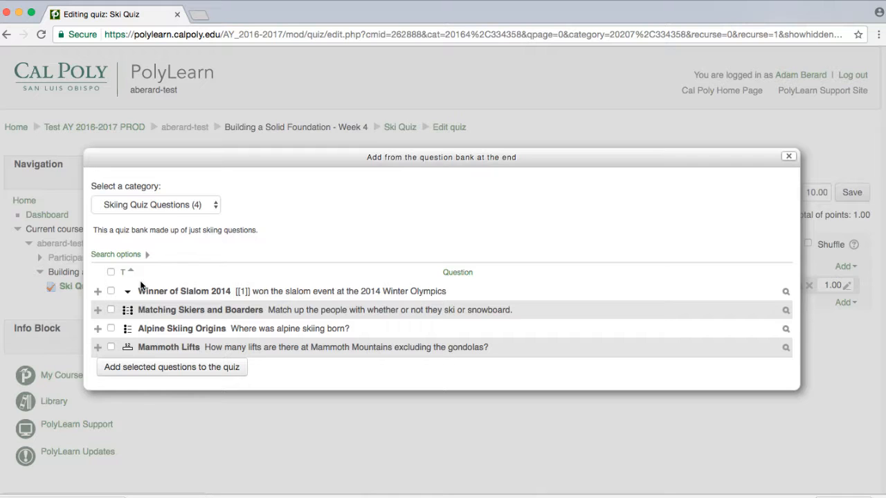
click(111, 292)
click(111, 310)
click(126, 373)
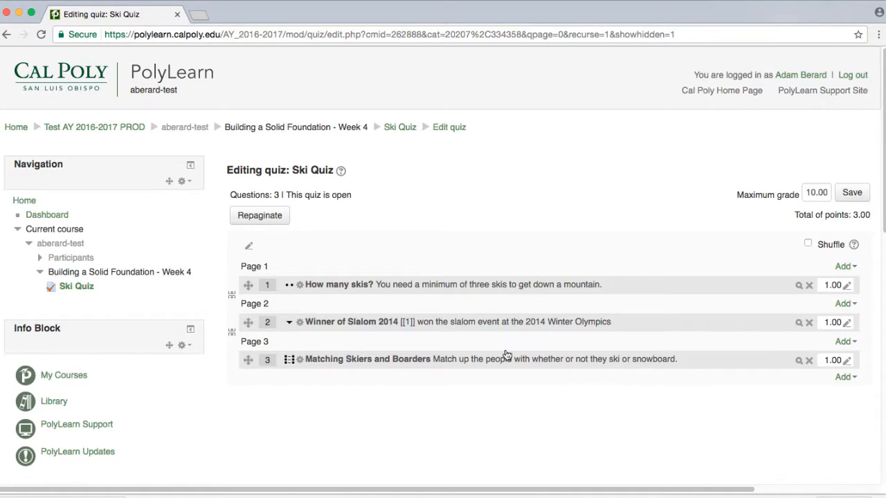
Step: Add 1 random question from the Skiing Quiz Questions category at the end of the quiz
click(841, 377)
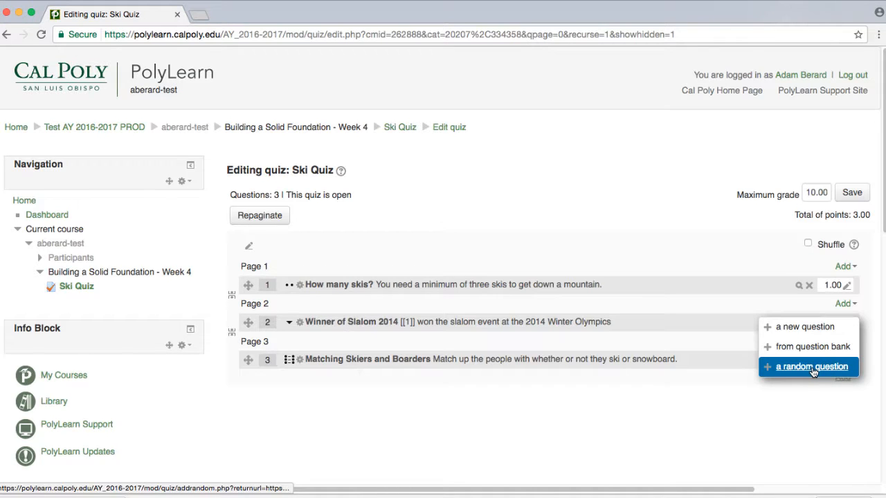
click(814, 367)
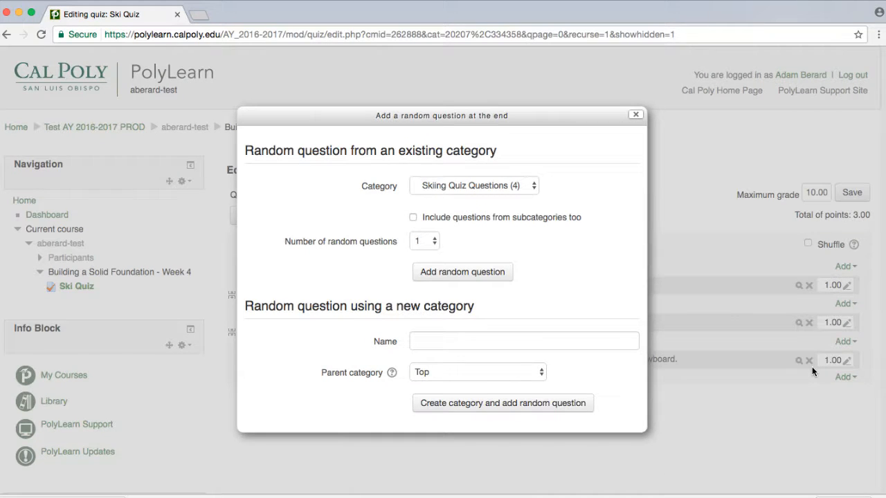
click(533, 185)
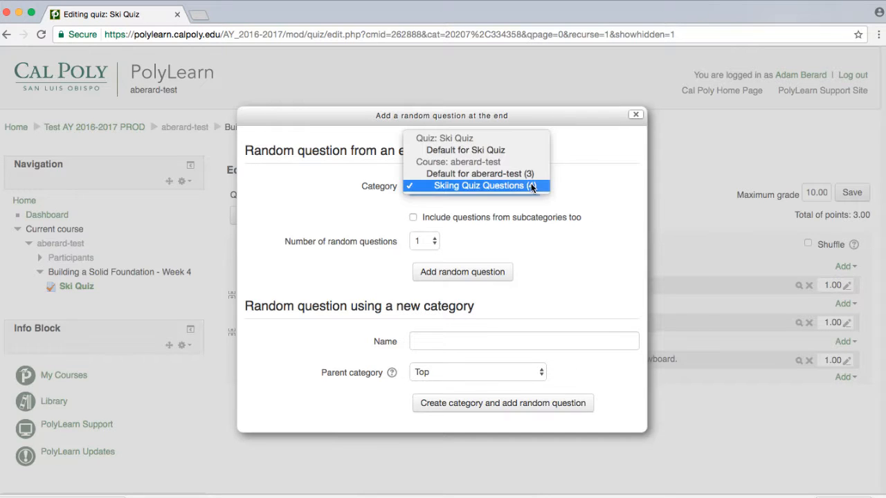
click(530, 186)
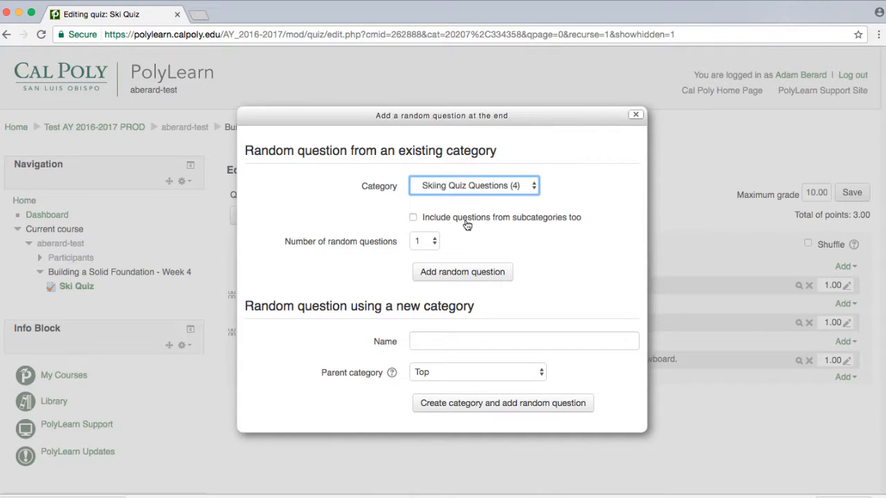
click(436, 242)
click(436, 240)
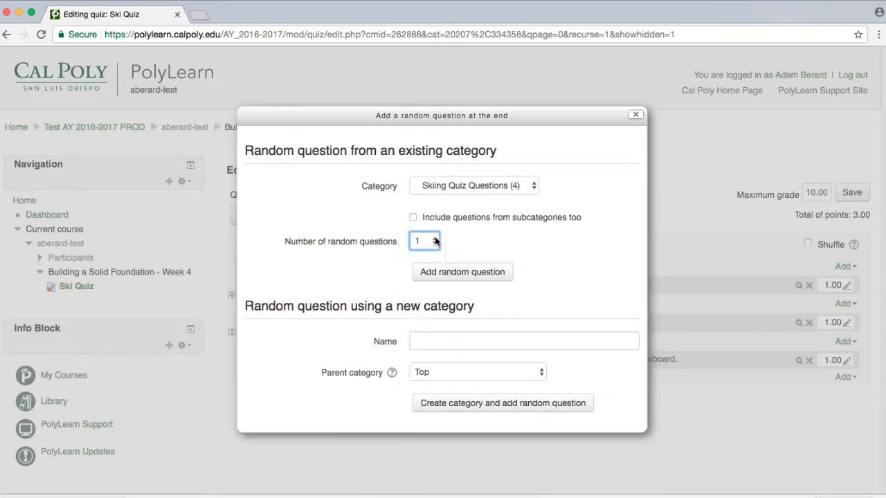
click(461, 273)
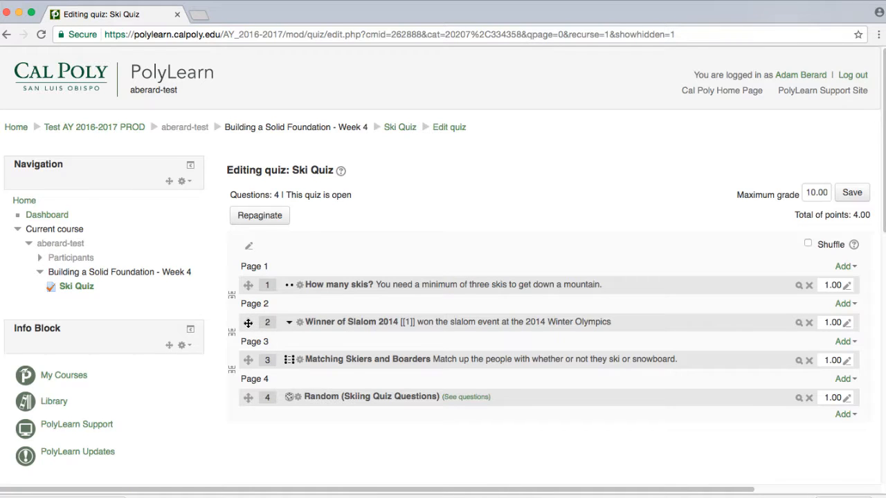
Step: Reorder the quiz as Matching Skiers and Boarders, the random question, Winner of Slalom 2014, and How many skis?
drag(248, 323, 248, 305)
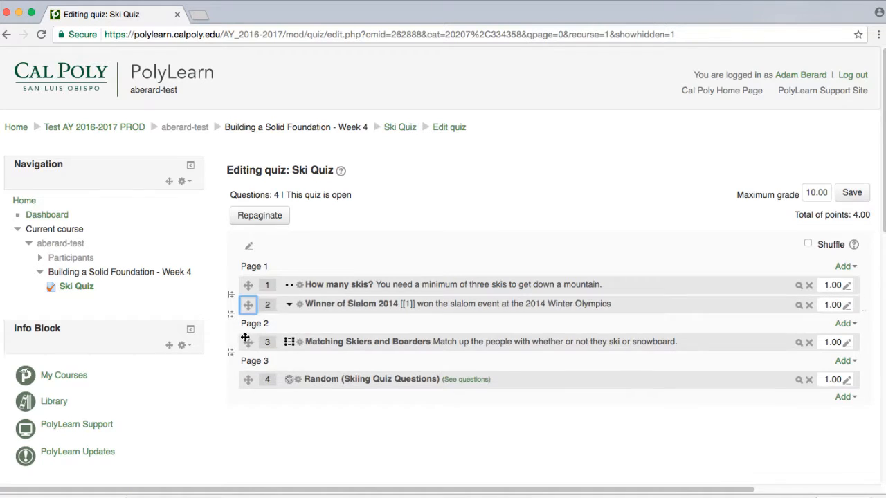
drag(248, 341, 246, 379)
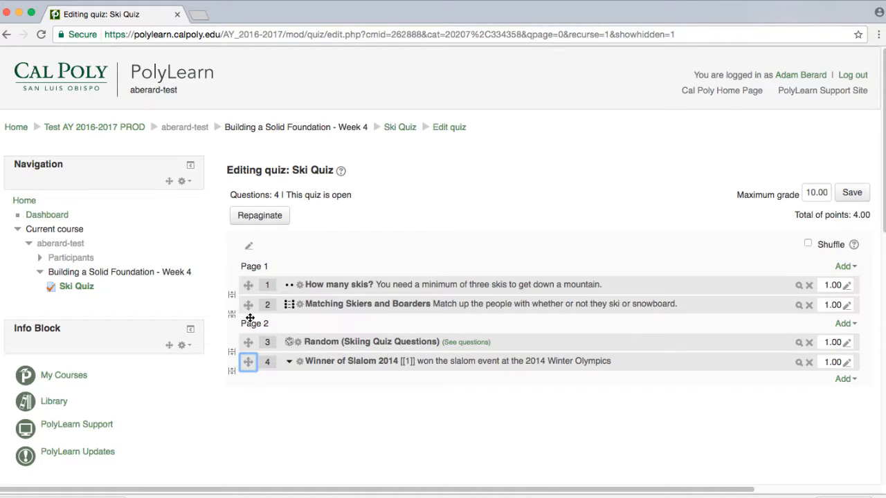
drag(248, 285, 252, 385)
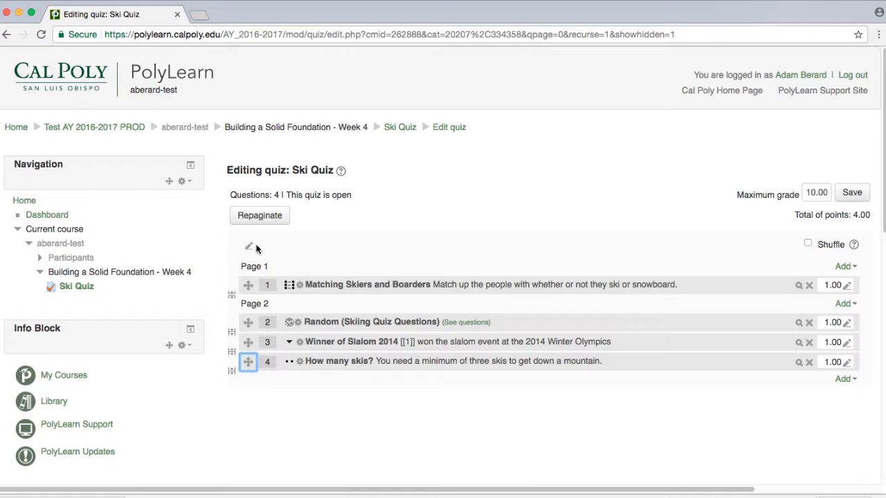
Step: Repaginate the quiz with 2 questions per page
click(256, 216)
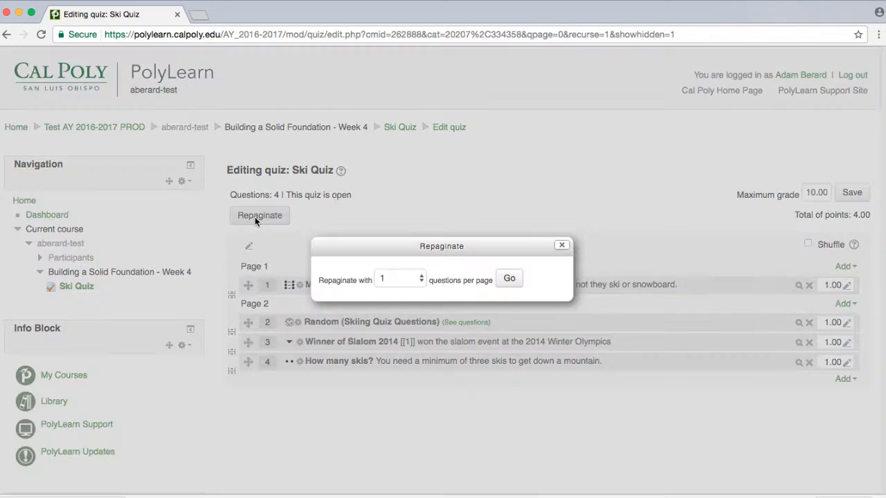
click(402, 278)
click(400, 288)
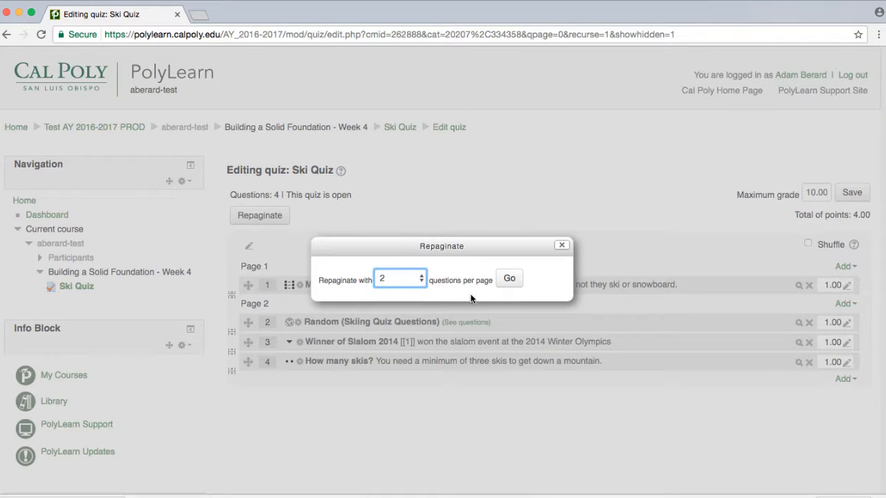
click(510, 280)
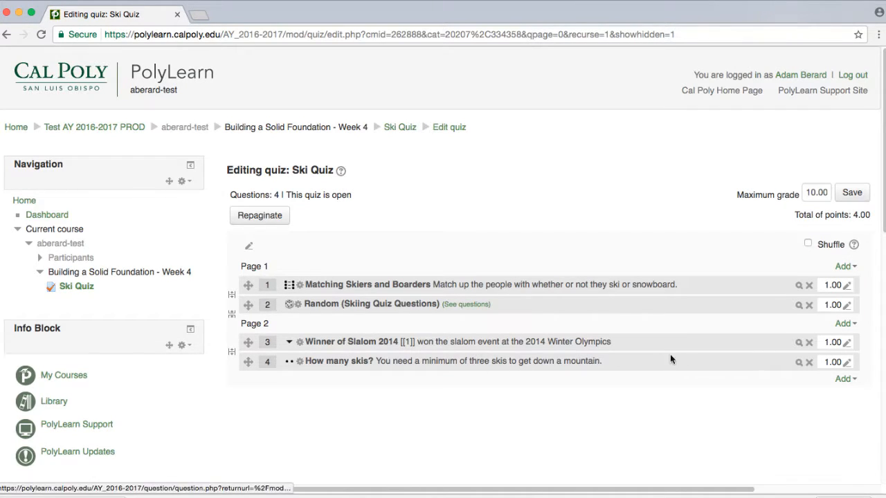
Step: Preview the Matching Skiers and Boarders question and view its editing form, returning to the quiz editing page without changes
click(799, 286)
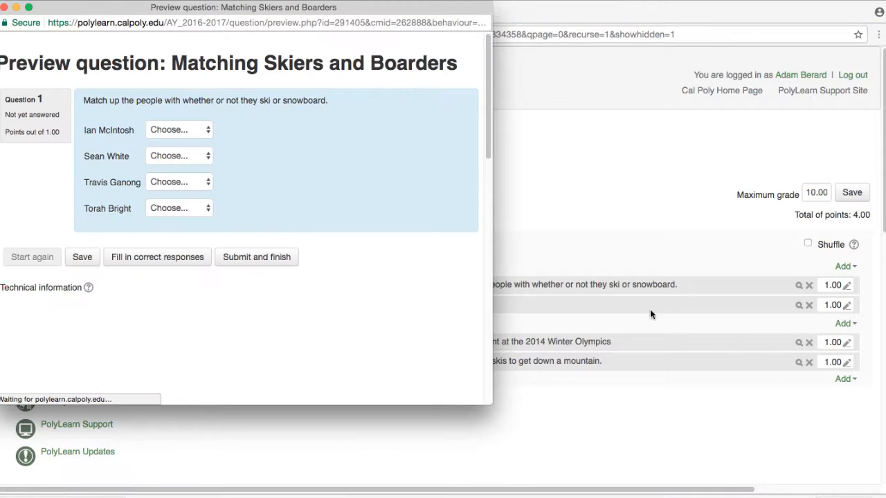
drag(491, 405, 577, 497)
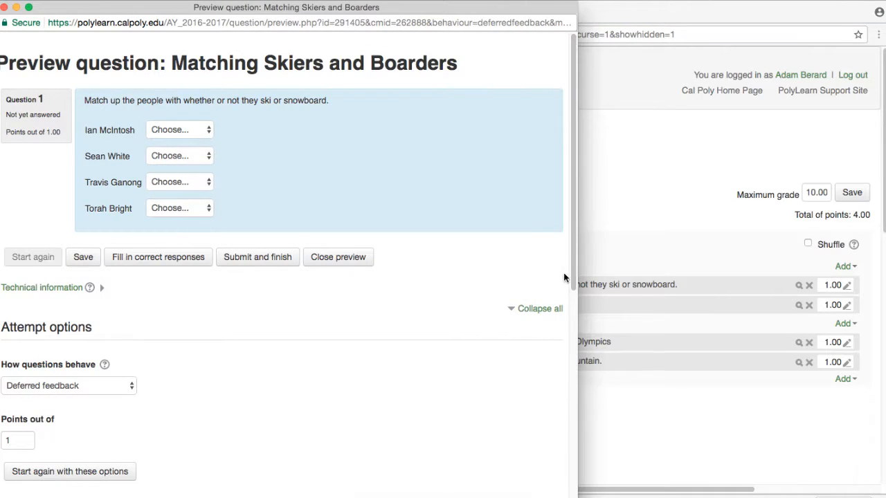
drag(572, 268, 526, 137)
click(3, 6)
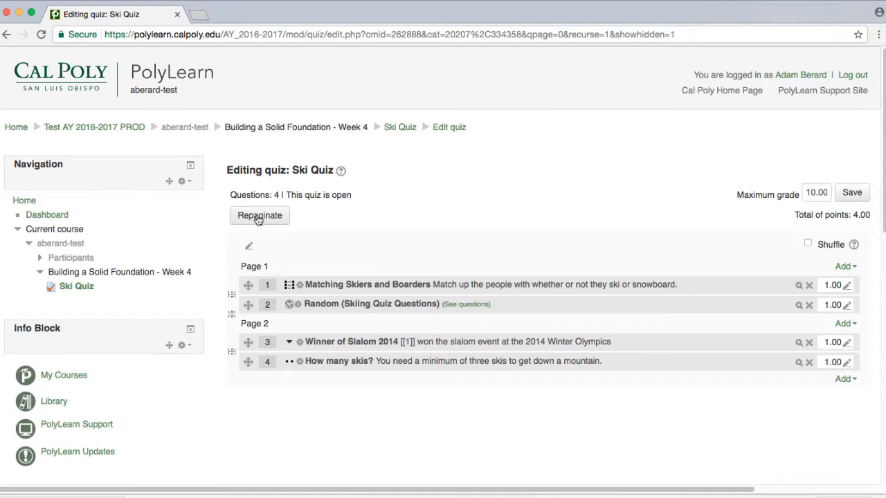
click(301, 291)
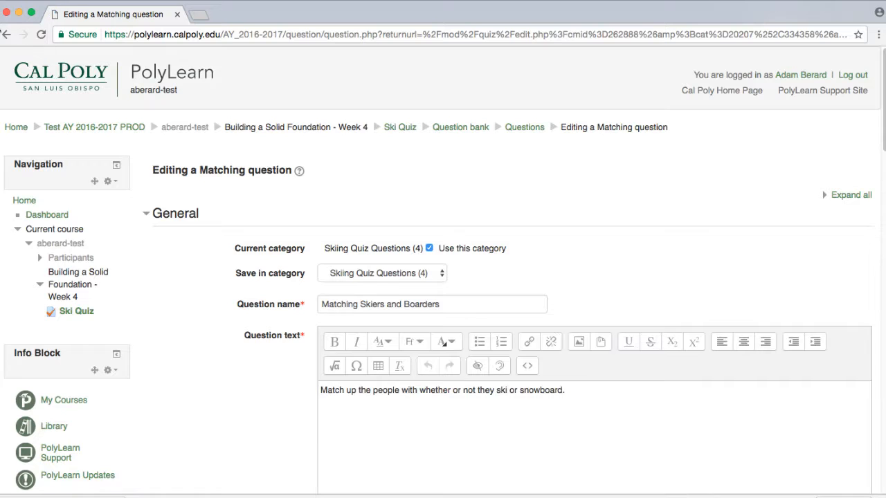
click(6, 35)
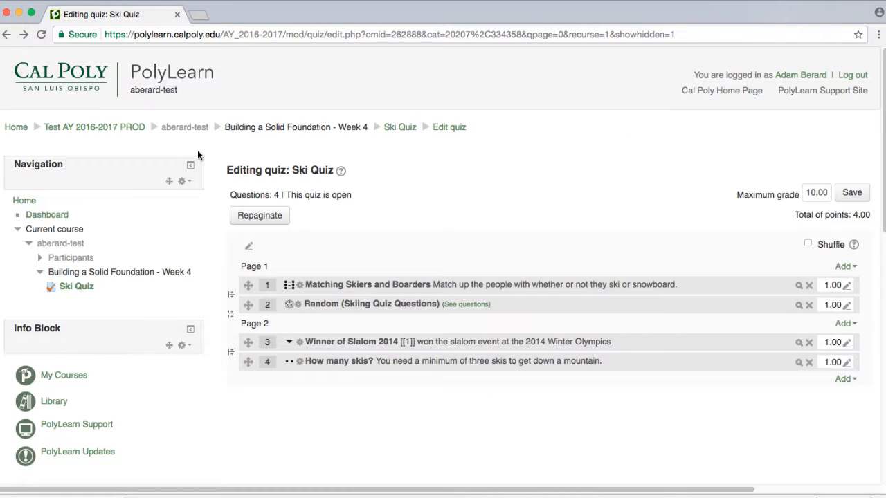
Step: Set the Matching Skiers and Boarders question to 2 points and save the quiz's maximum grade
click(847, 287)
click(827, 286)
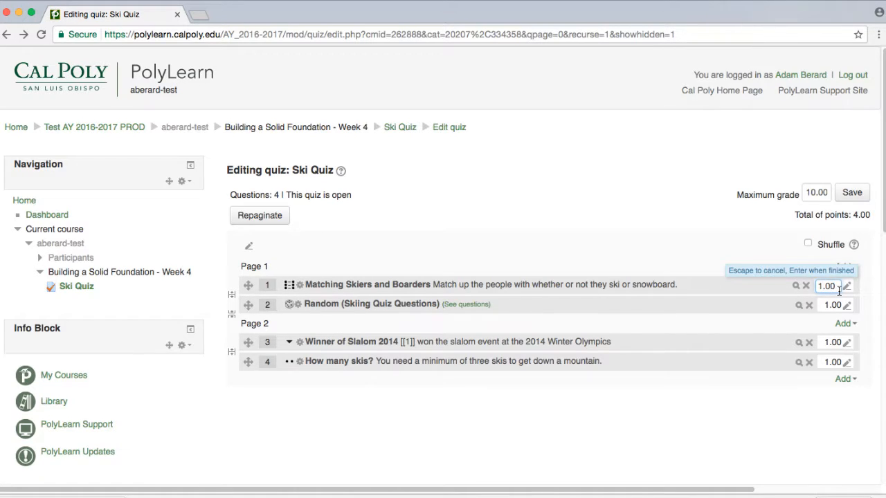
text(2)
key(Return)
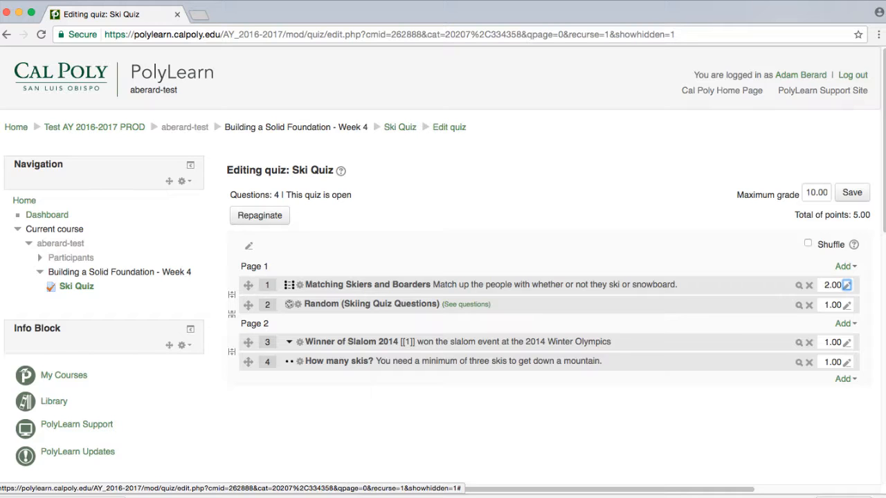
click(851, 194)
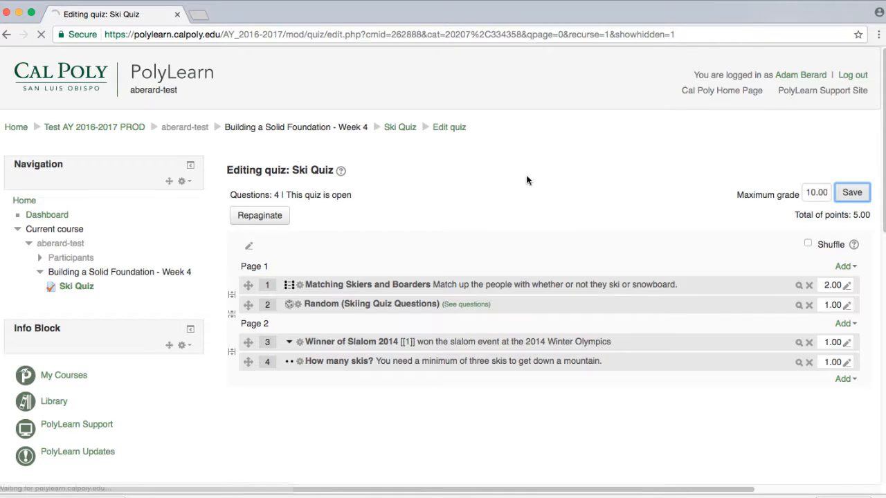
Step: Preview the quiz and match question 1's first two athletes to Snowboarder and the last two to Skier
scroll(450, 179, down, 5)
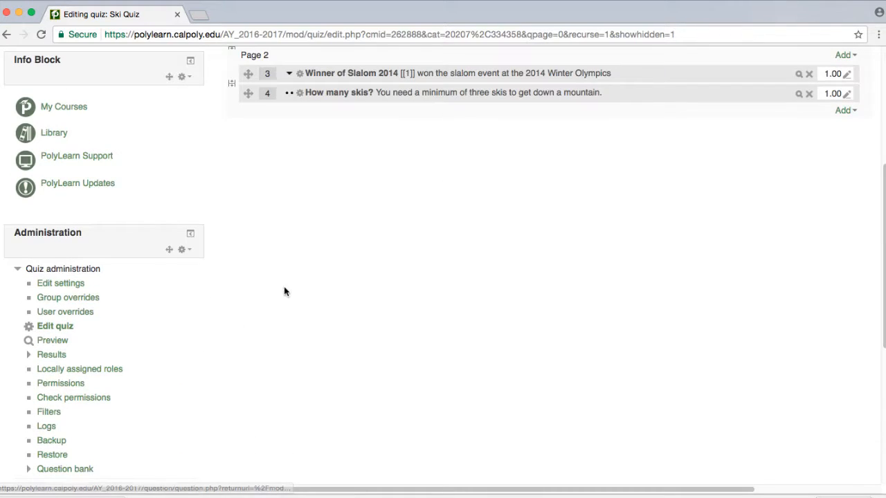
click(66, 342)
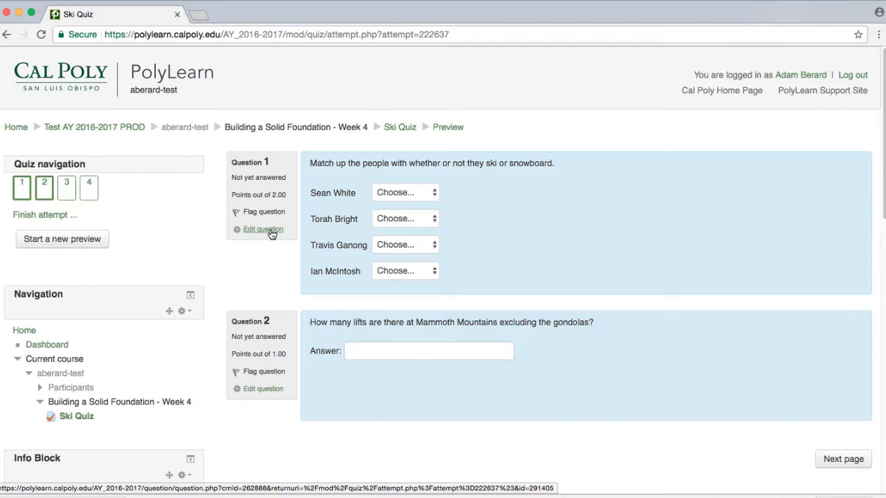
click(398, 193)
click(402, 204)
click(400, 219)
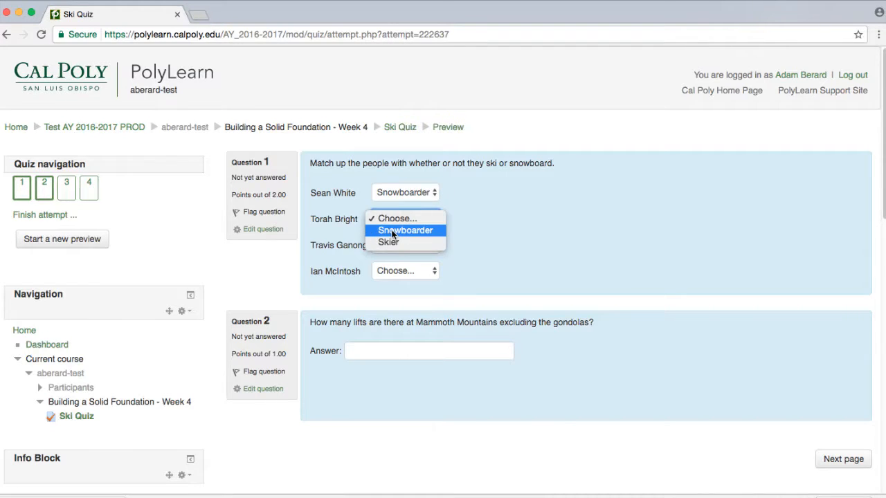
click(404, 231)
click(404, 245)
click(391, 269)
click(405, 273)
click(401, 295)
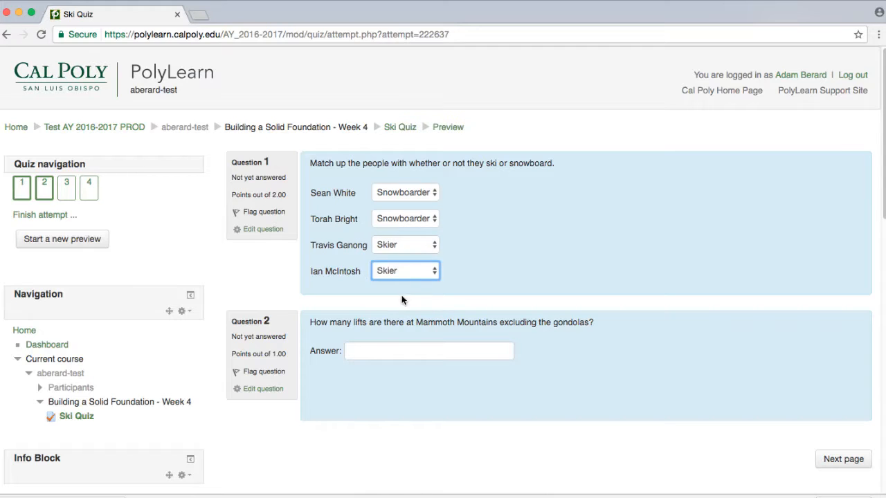
Step: Answer the question on Mammoth's lifts and finish the attempt from the second page, leaving questions 3 and 4 unanswered
click(398, 352)
click(821, 459)
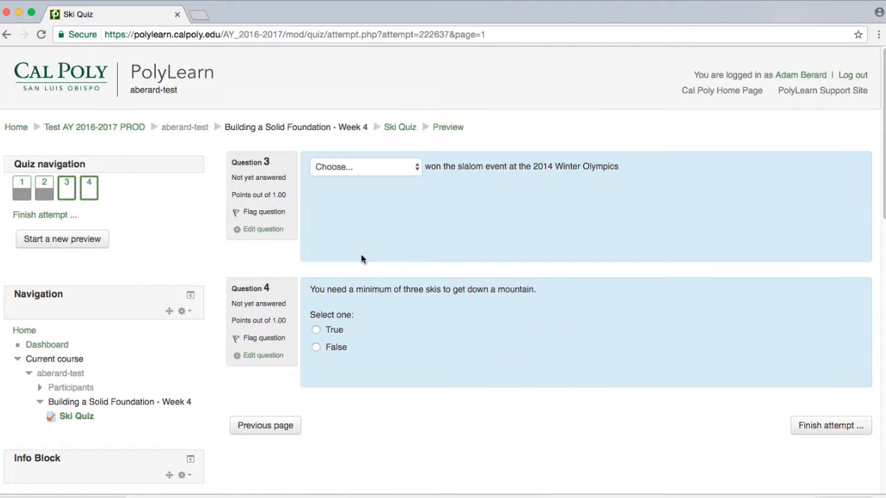
click(58, 218)
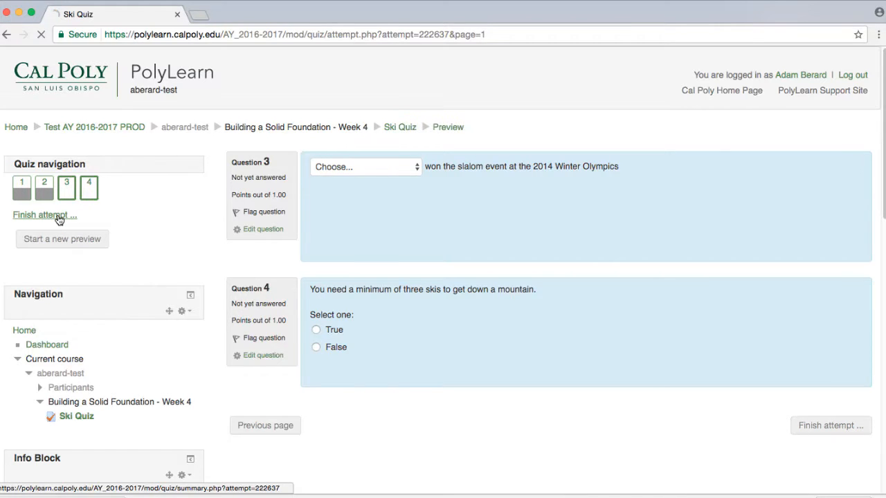
Step: Submit the whole quiz attempt and review its feedback through question 4, ending the review on the quiz's summary page
click(556, 398)
click(429, 338)
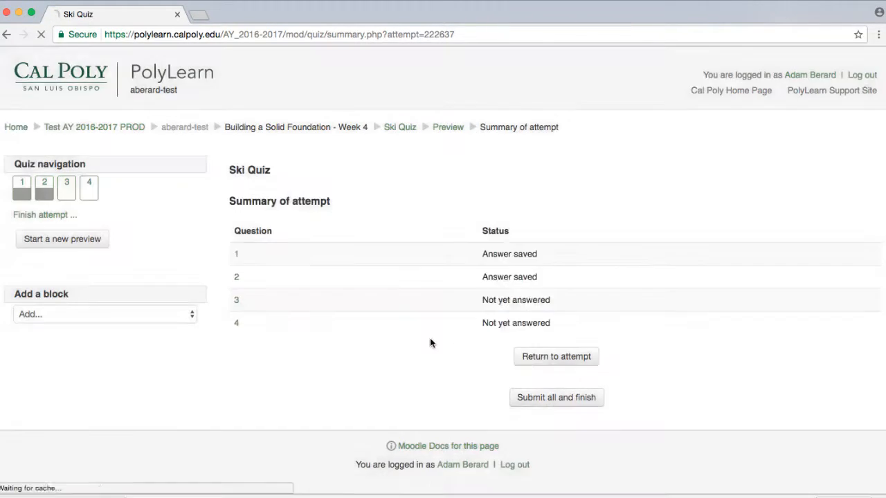
scroll(429, 336, down, 15)
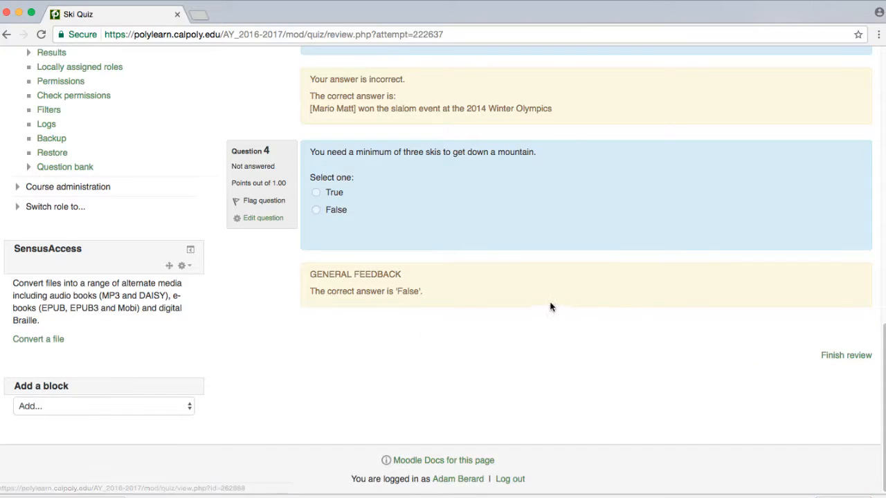
drag(401, 274, 311, 273)
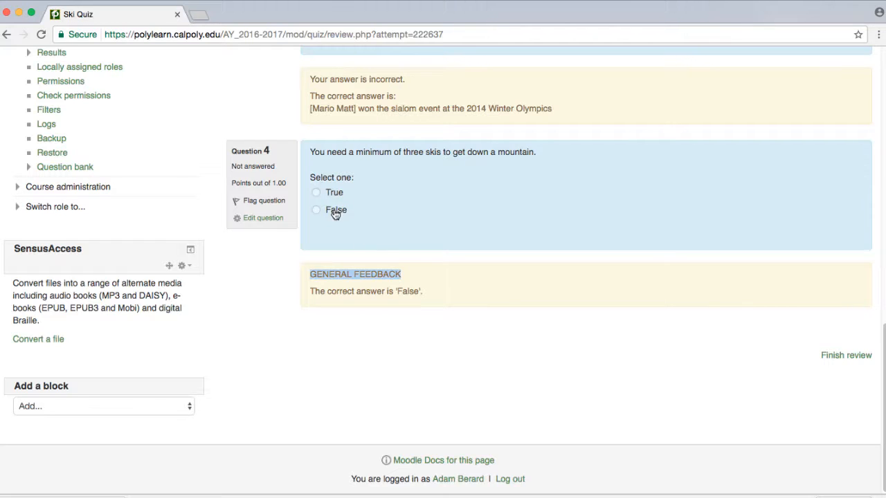
click(826, 356)
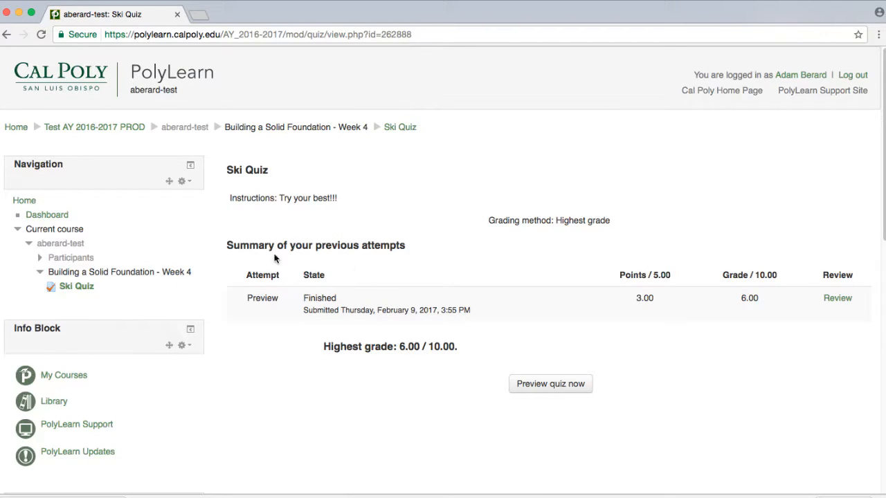
Step: Examine the date, time limit and attempts options of a new user override, returning to the course page without adding the override
scroll(251, 257, down, 5)
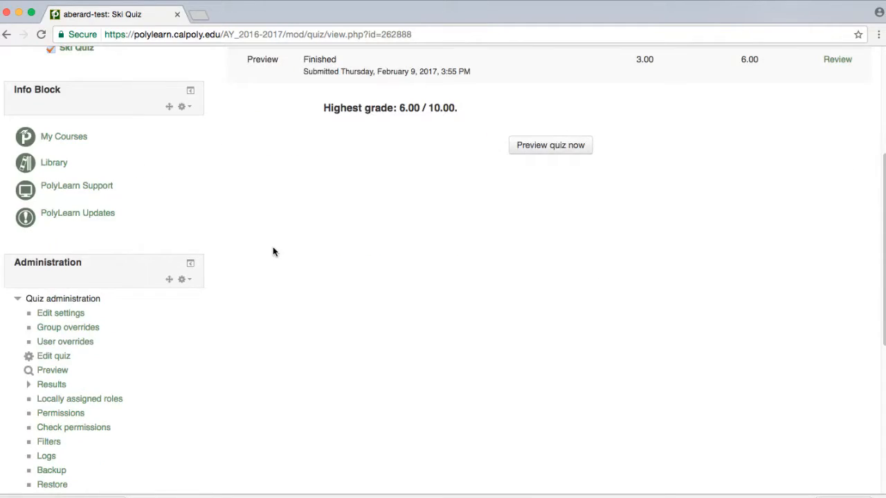
click(80, 342)
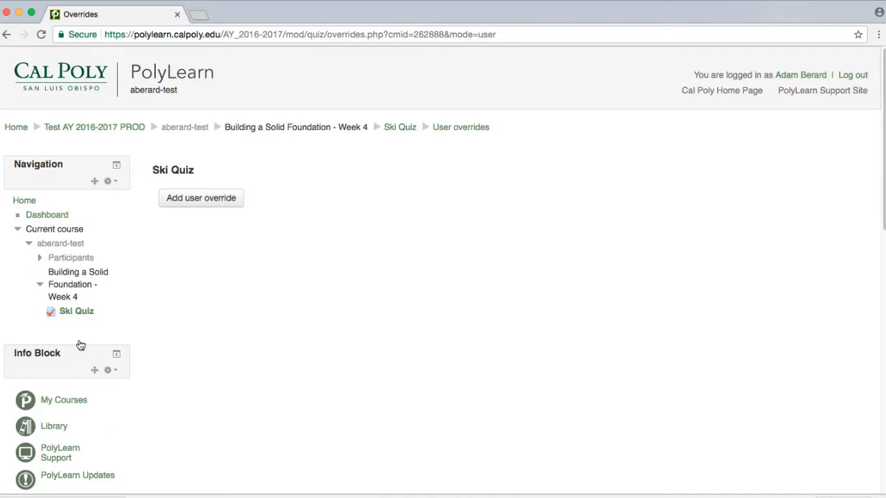
click(174, 198)
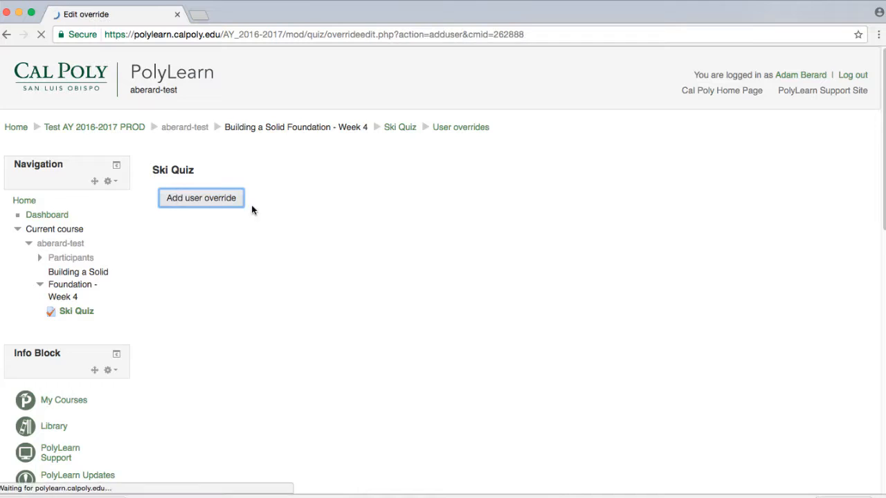
scroll(277, 210, down, 5)
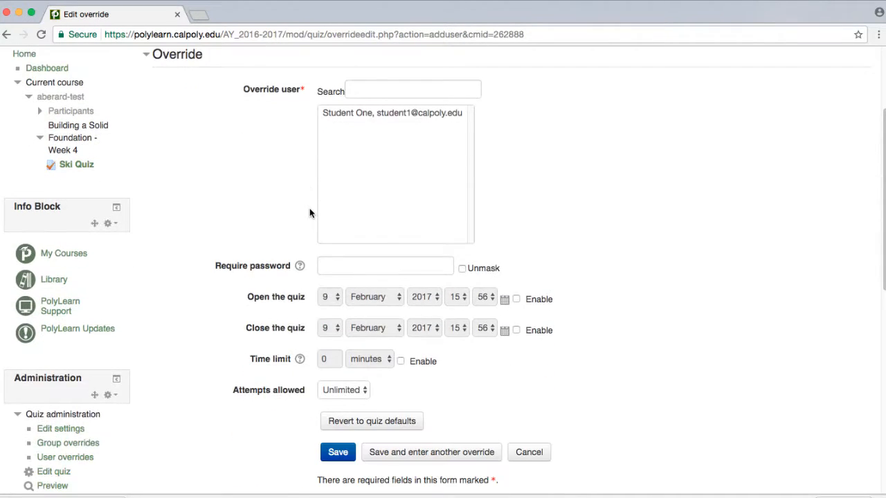
scroll(294, 285, down, 1)
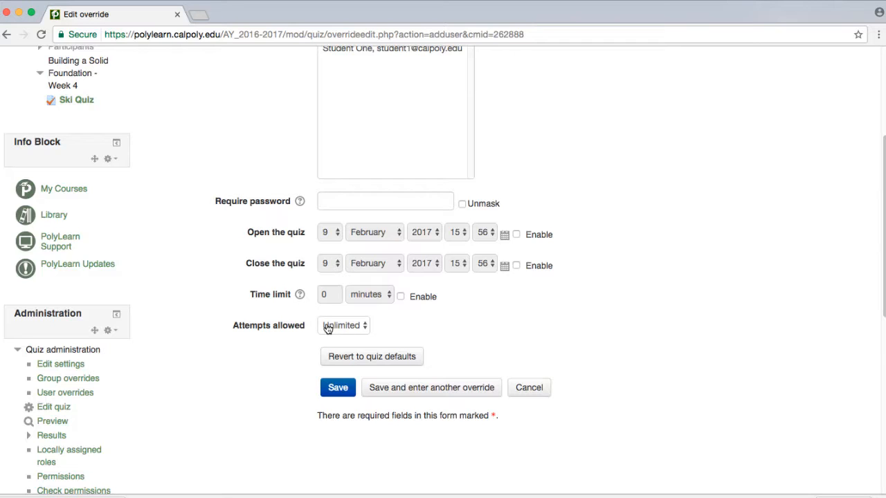
click(338, 388)
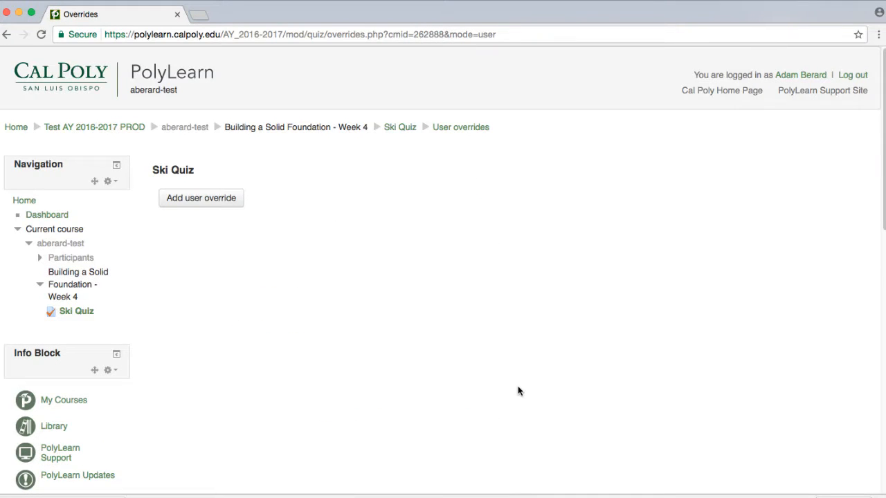
click(191, 132)
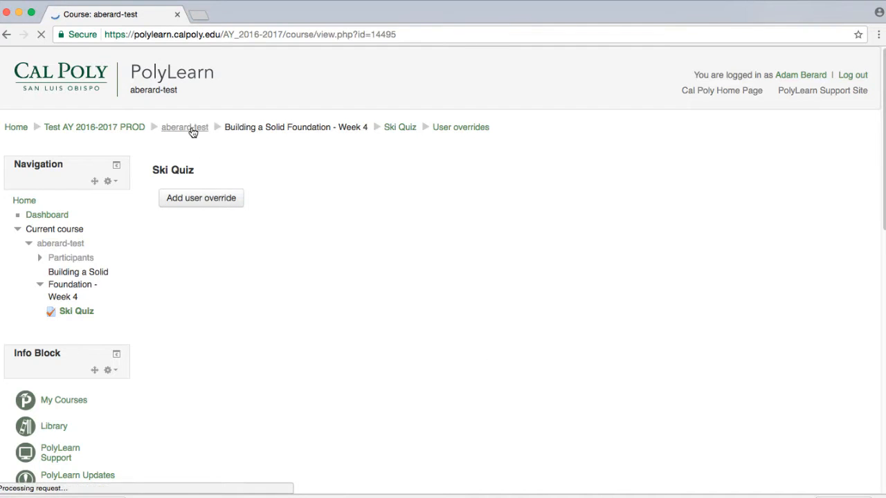